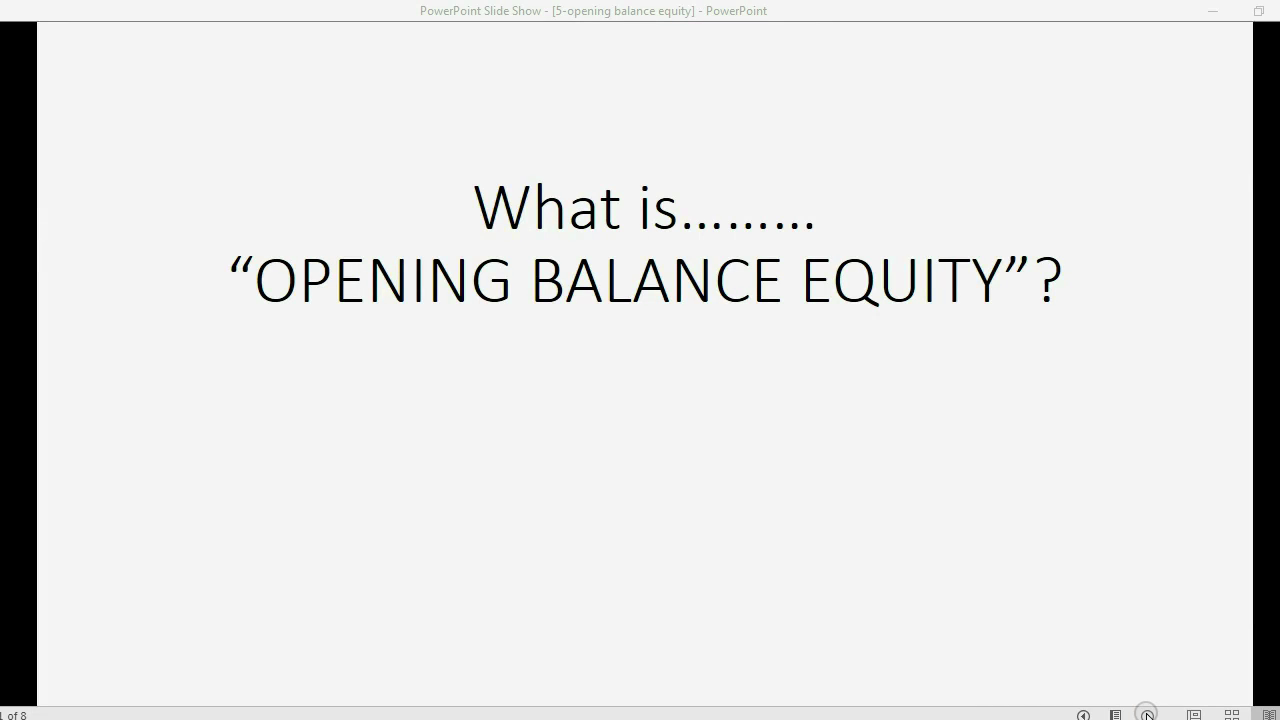
Reveal the debit/credit, Owner's Equity and journal-entry bullets, then advance to the trial balance slide
click(1147, 714)
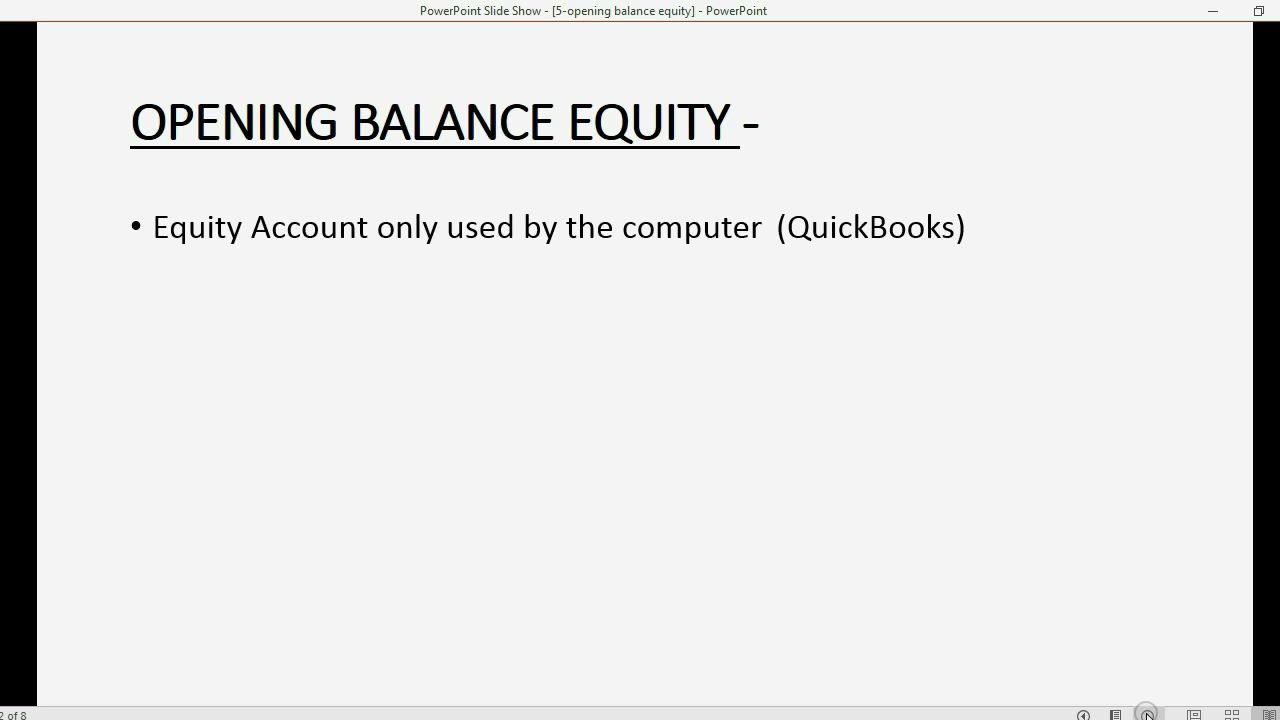
key(Right)
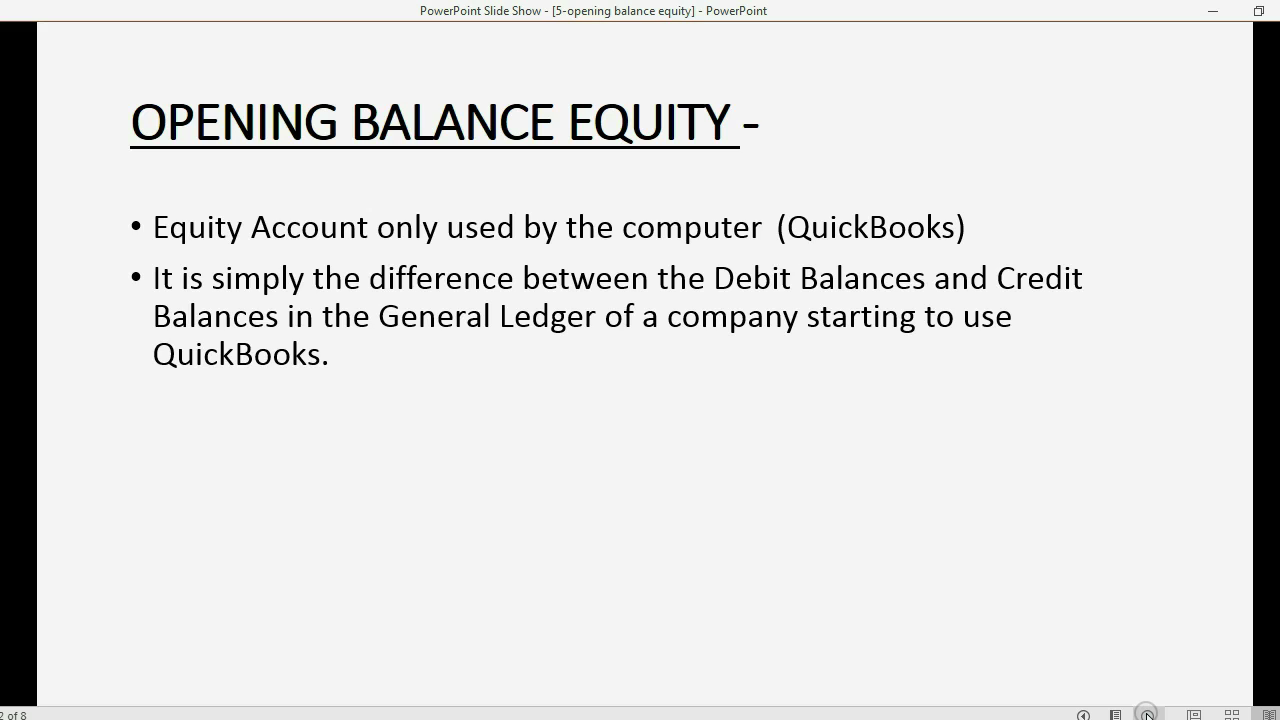
click(1147, 714)
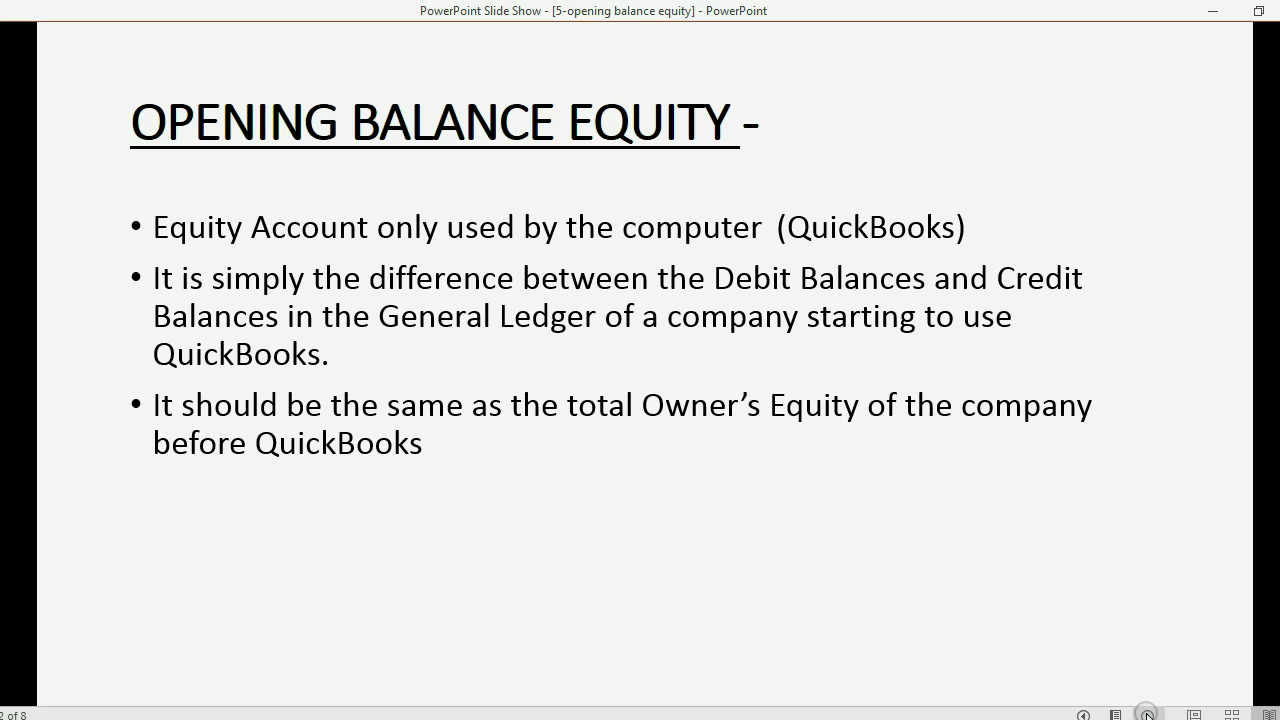
click(1147, 714)
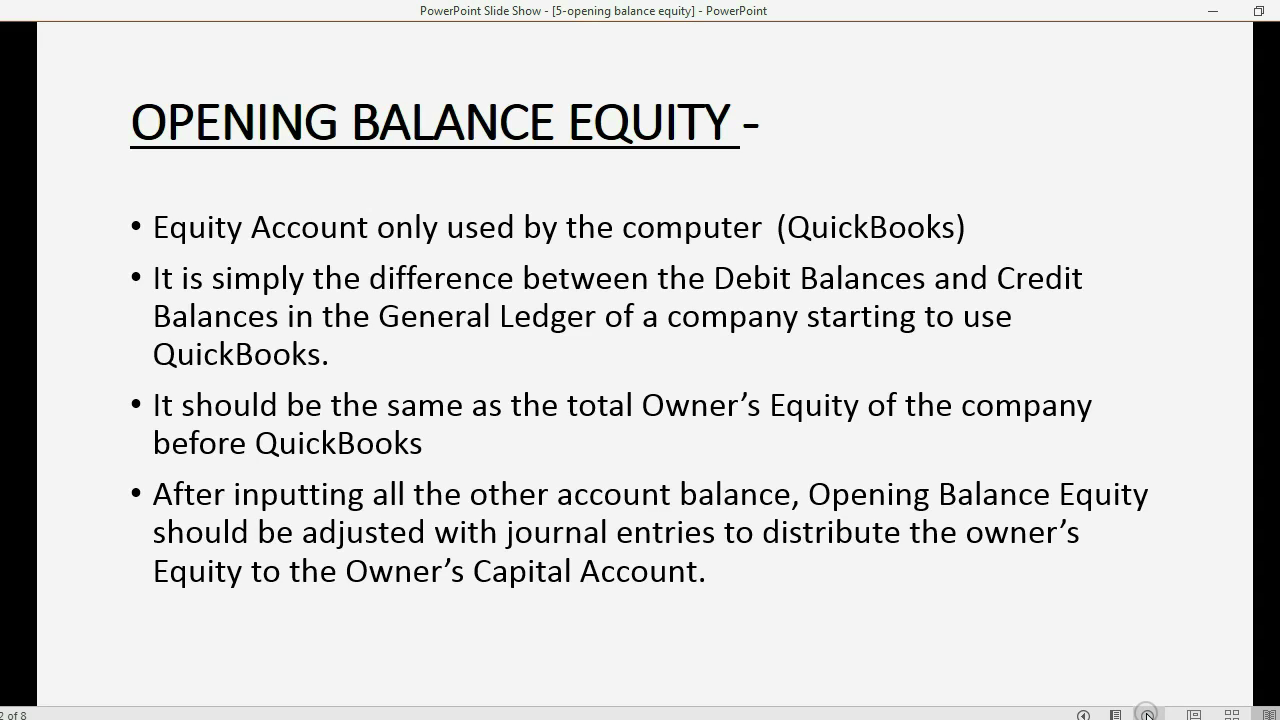
click(1147, 714)
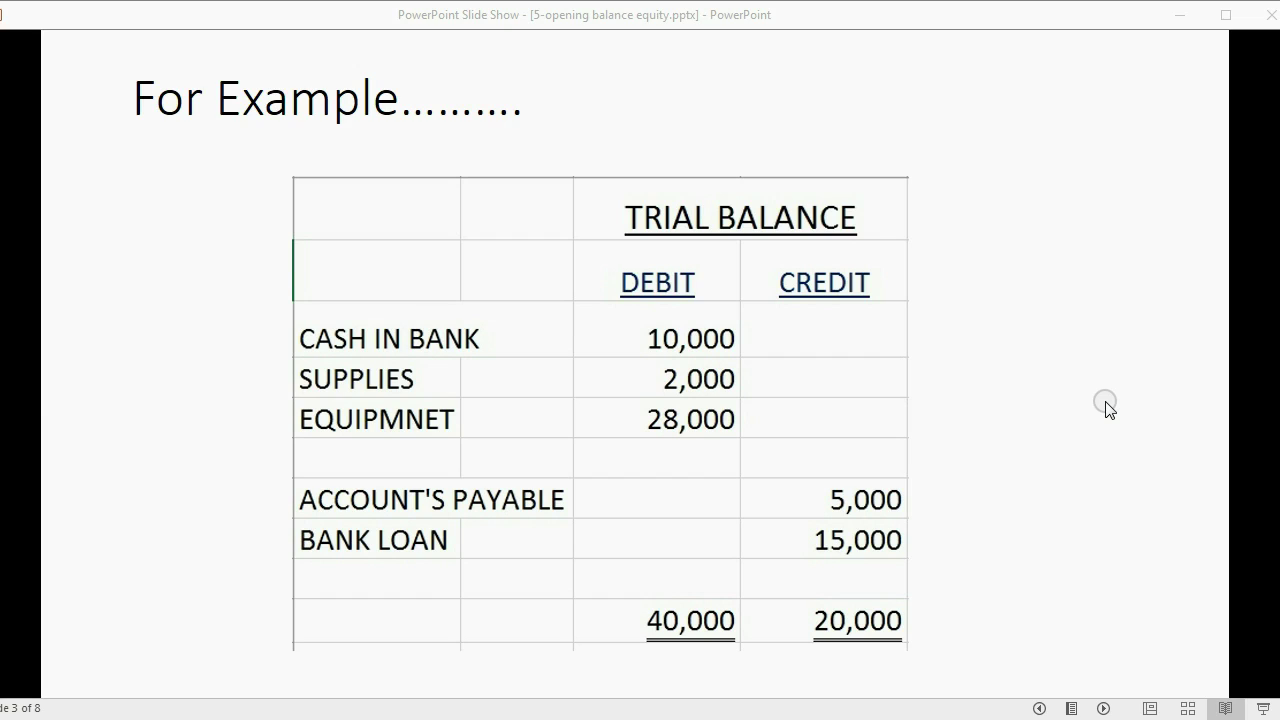
Play the animations showing the 20,000 difference moved to credit and labelled OPENING BALANCE EQUITY
click(1106, 402)
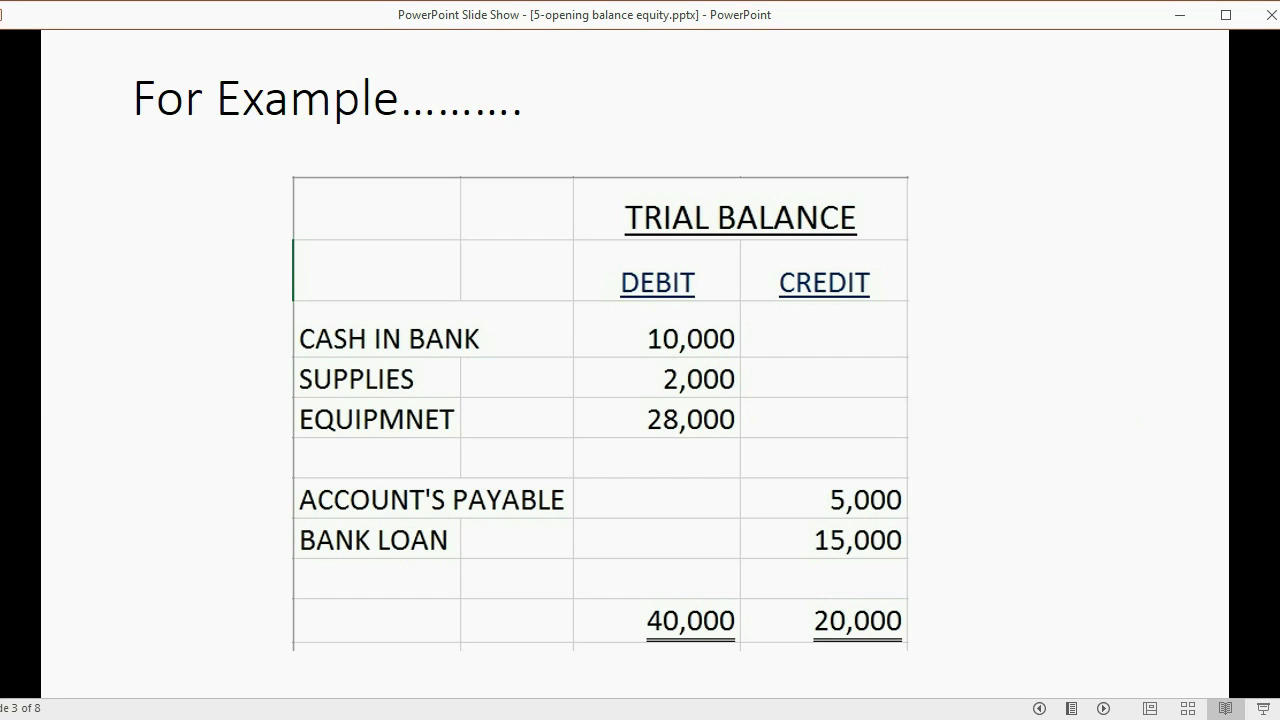
key(Right)
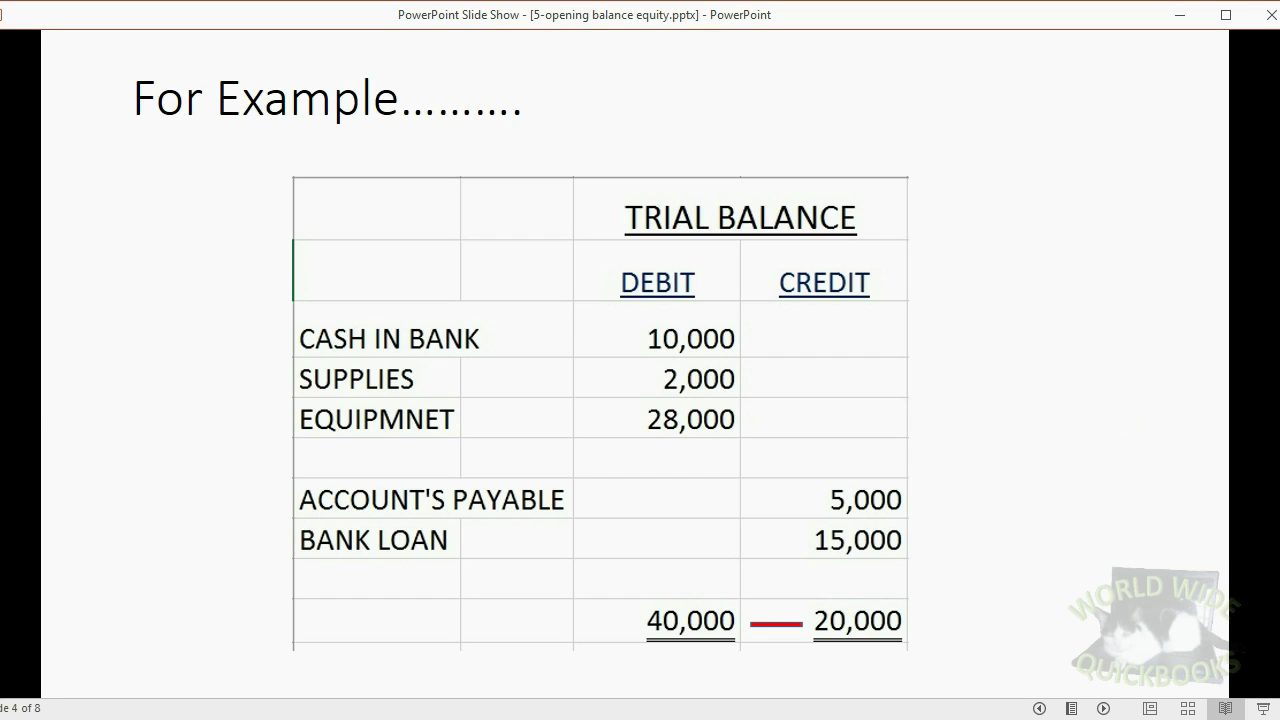
key(Right)
key(Right)
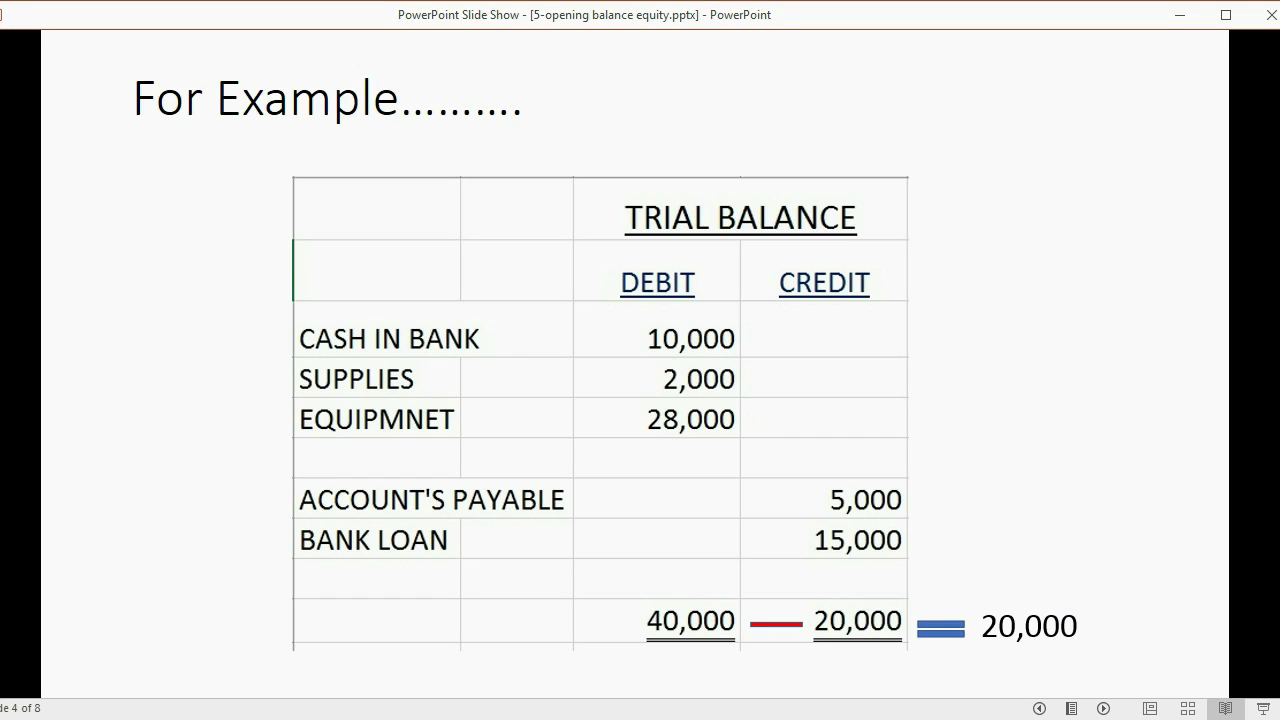
key(Right)
key(Right)
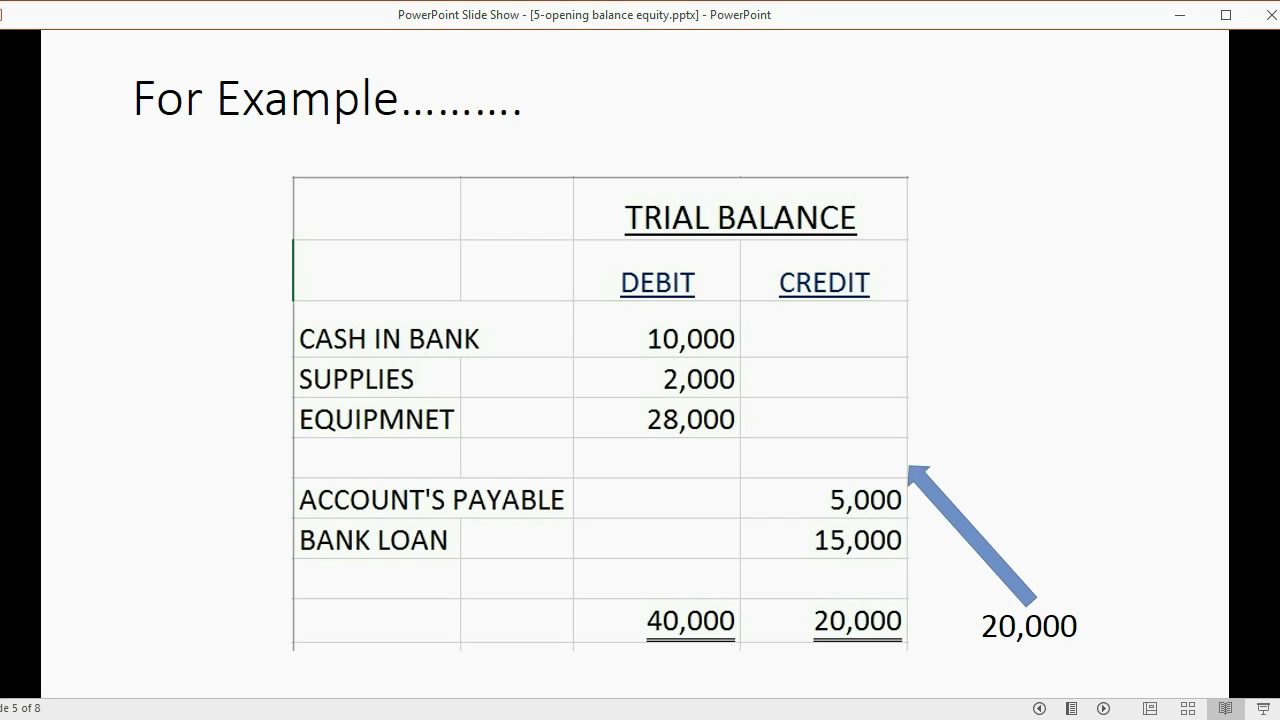
key(Right)
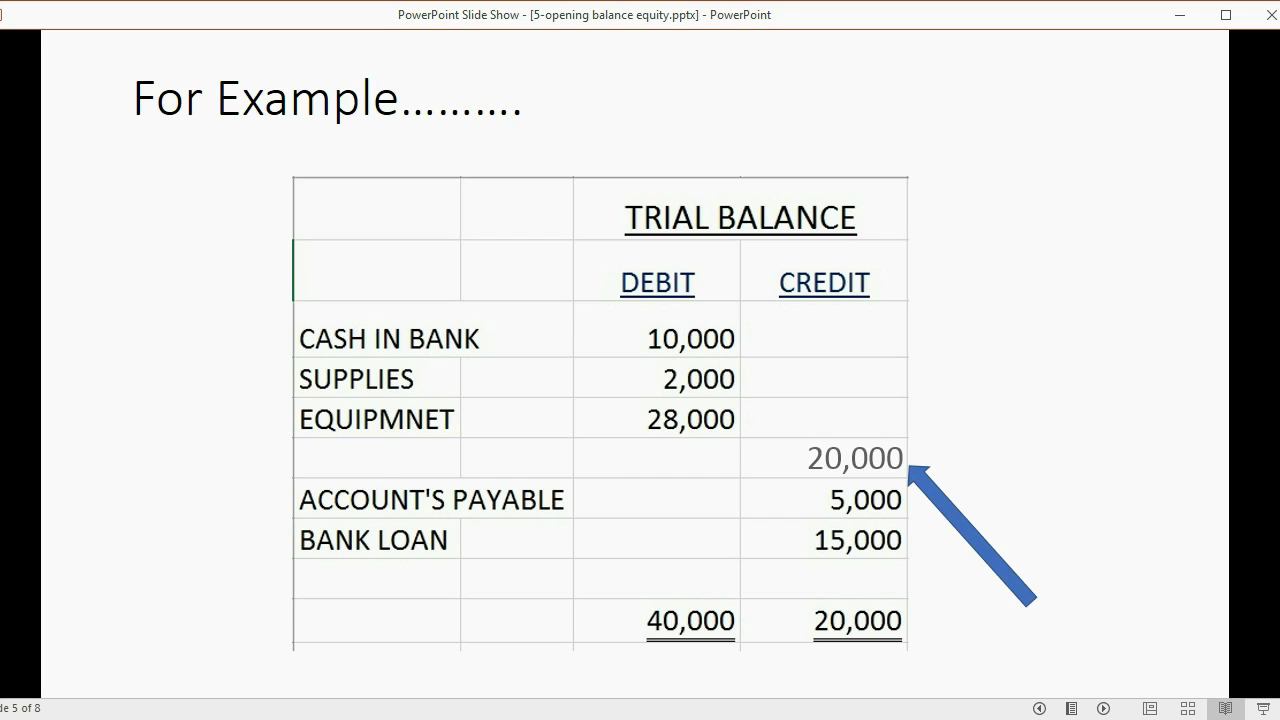
key(Right)
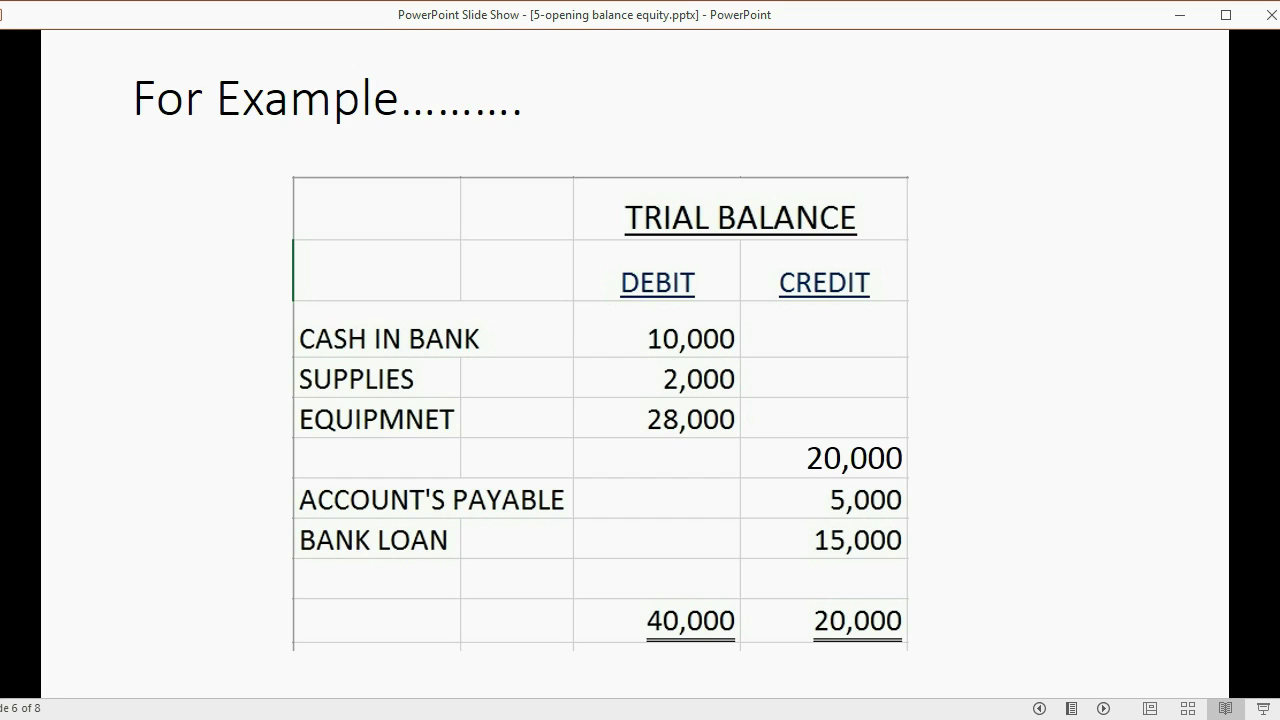
key(Right)
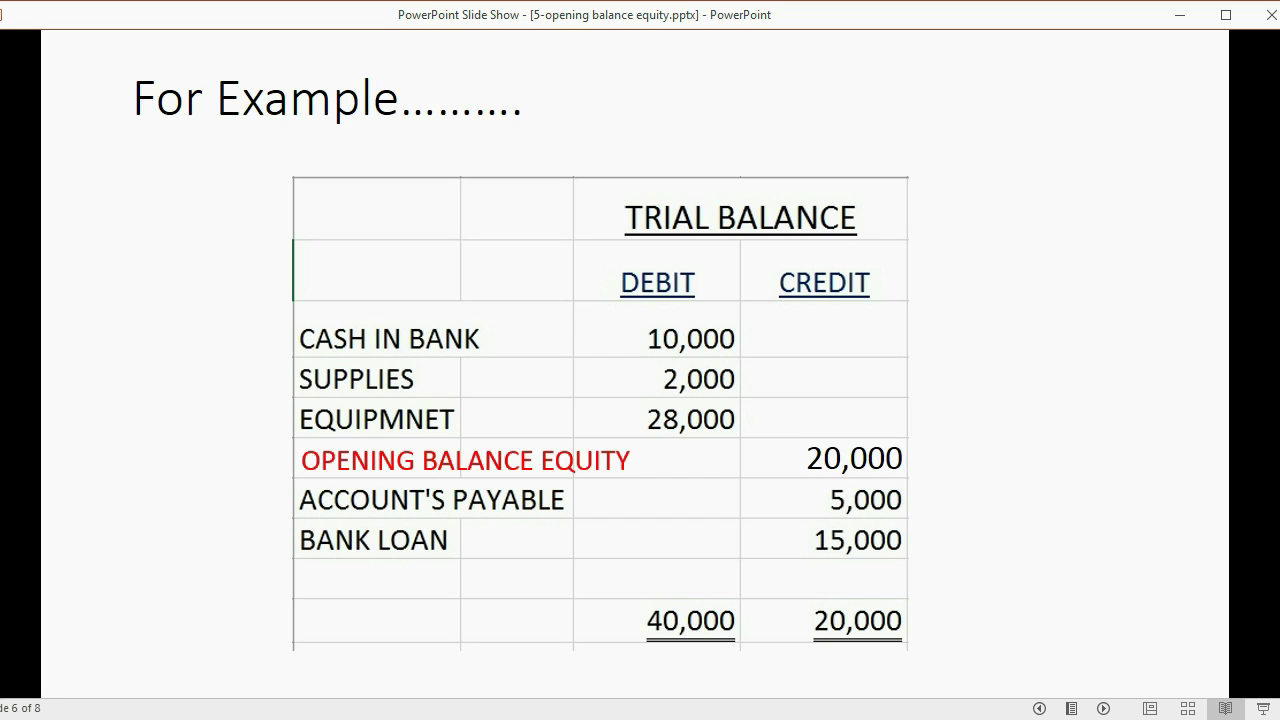
key(Right)
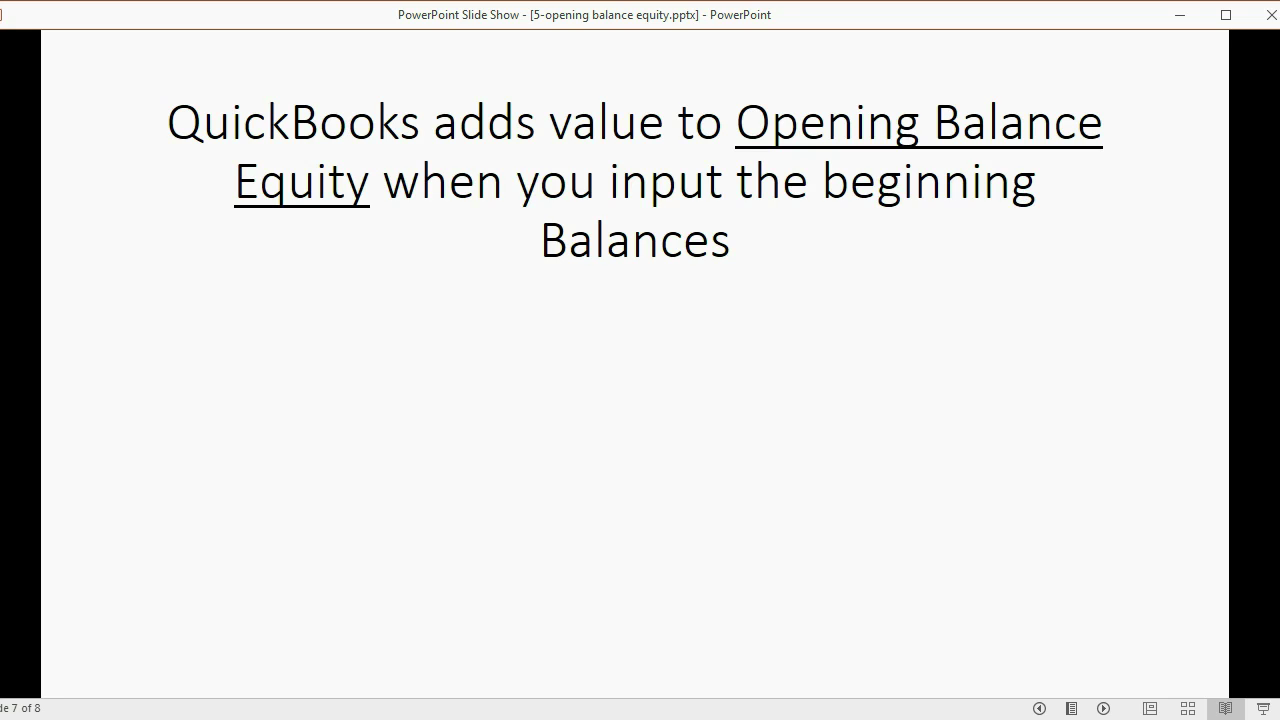
Go back one slide to the trial balance example
key(Left)
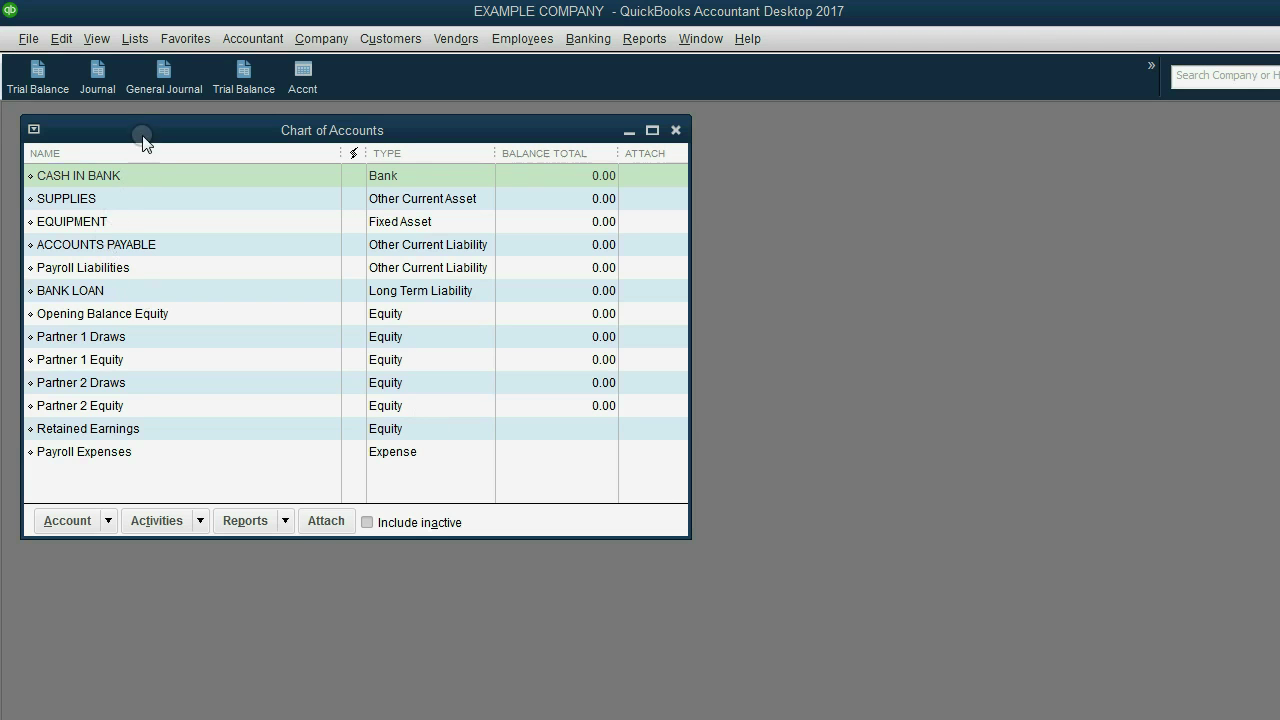
Review the SUPPLIES, EQUIPMENT, ACCOUNTS PAYABLE and BANK LOAN accounts in the Chart of Accounts
drag(142, 137, 138, 124)
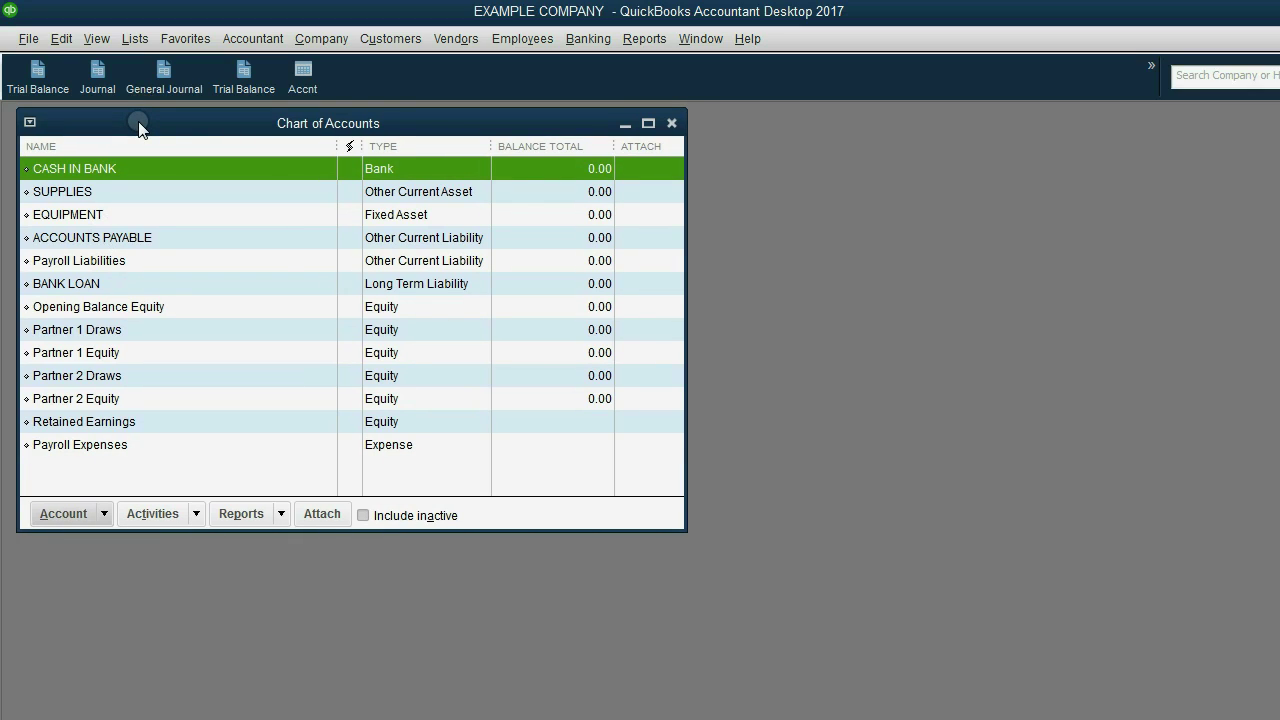
click(96, 193)
click(94, 215)
click(100, 238)
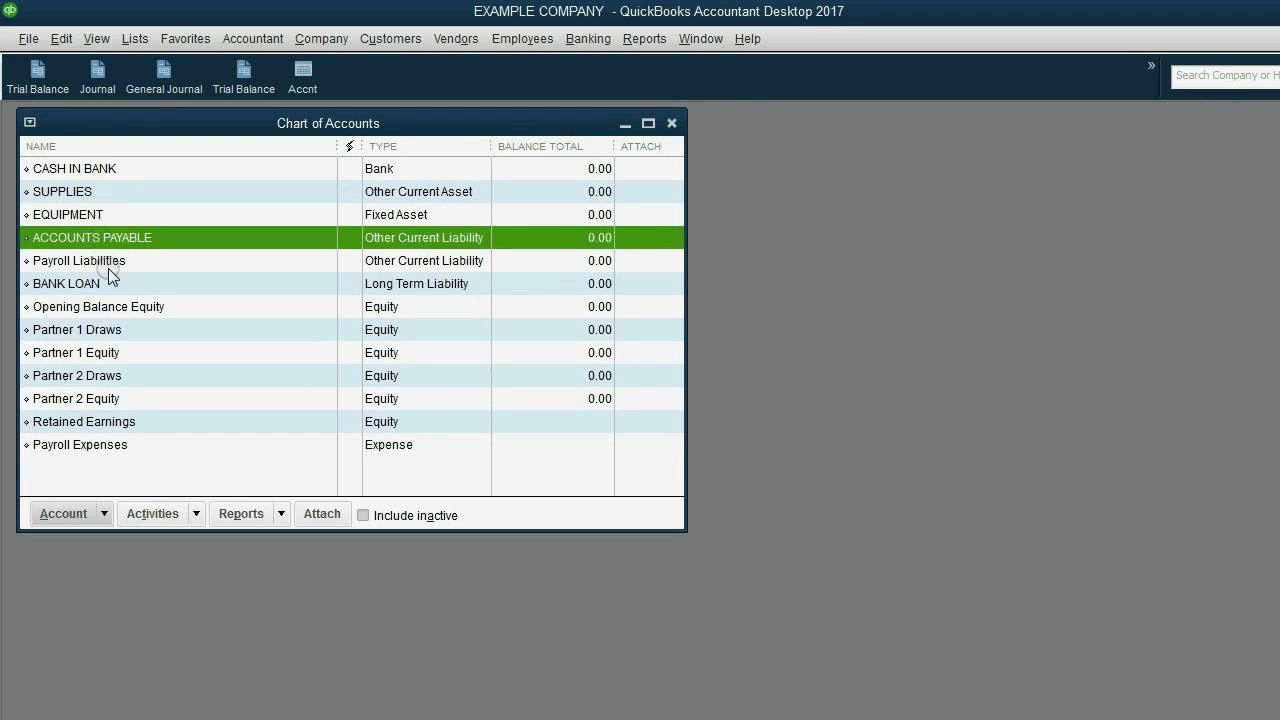
click(109, 280)
Compare the accounts with the trial balance example slide, then return to QuickBooks
click(700, 716)
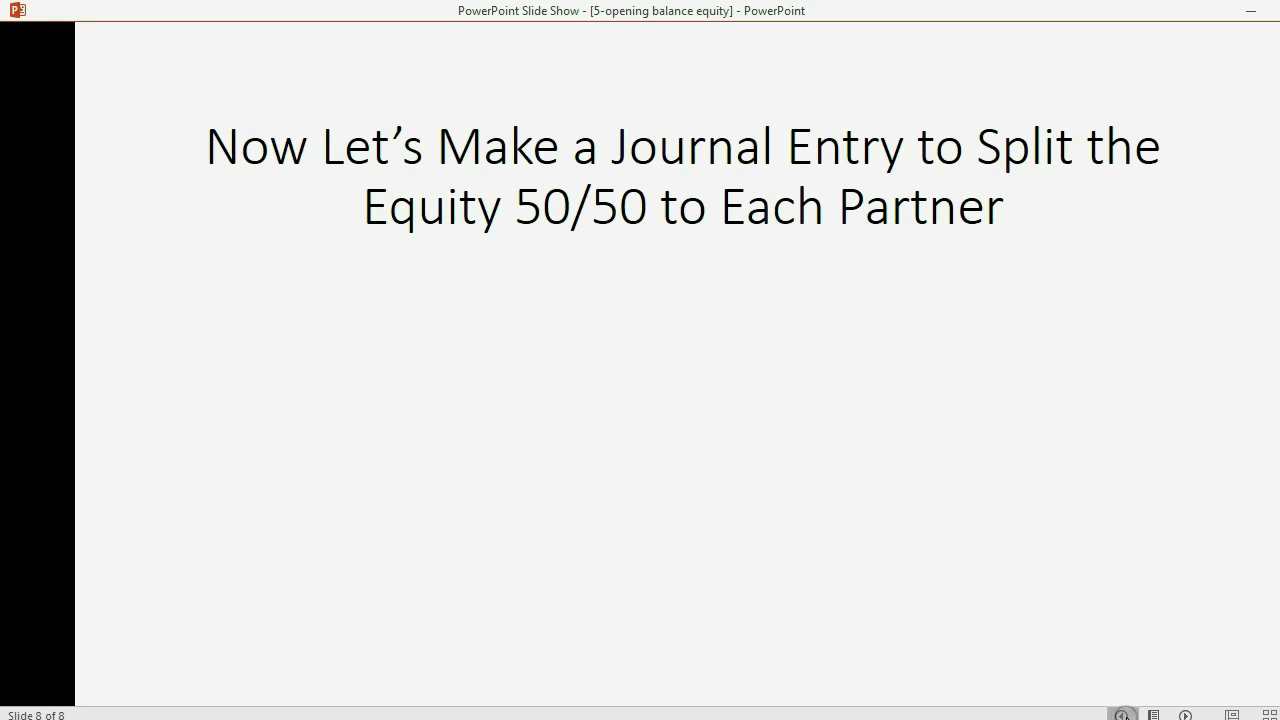
click(1122, 714)
click(1122, 714)
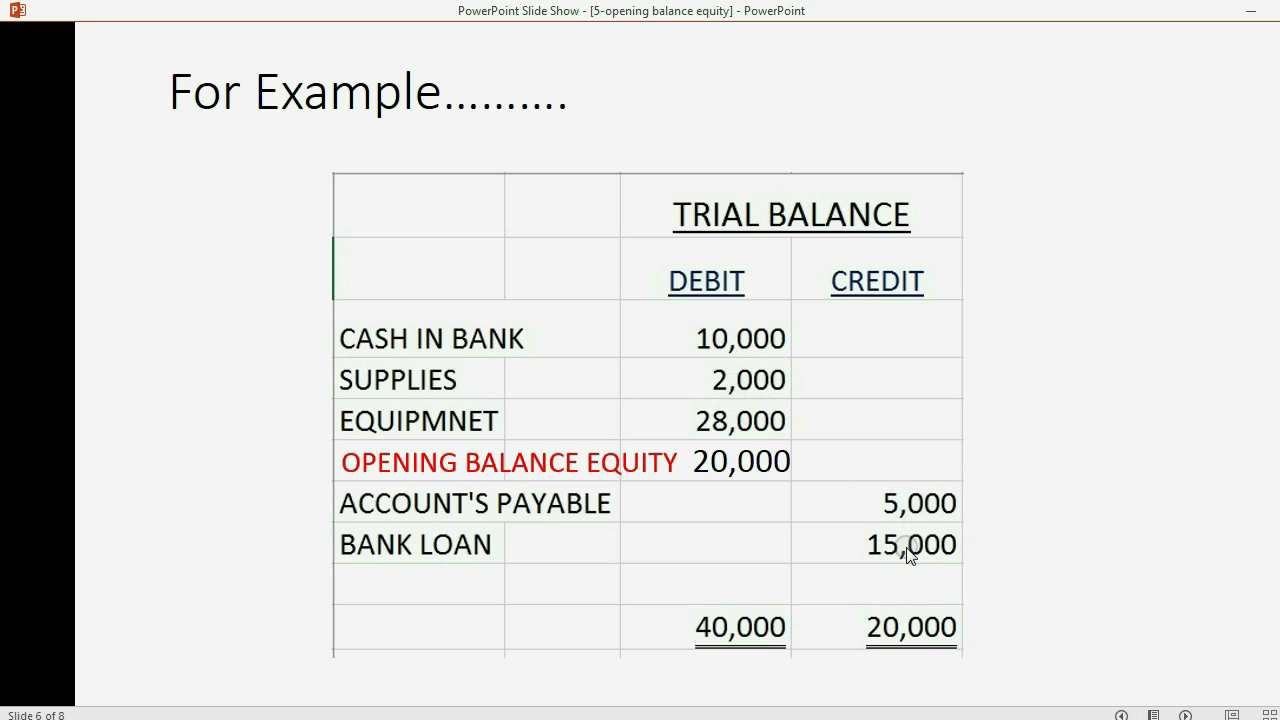
click(971, 719)
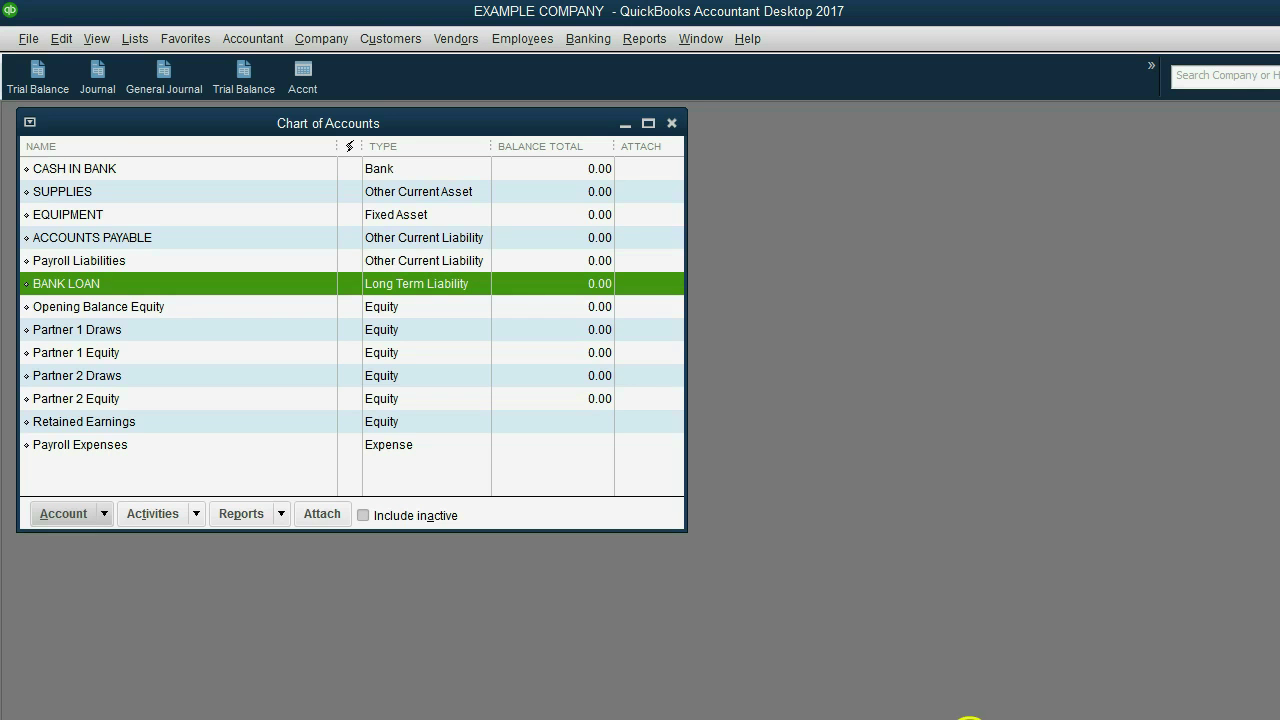
Review the partner equity, draws and Opening Balance Equity accounts, then select CASH IN BANK
click(86, 350)
click(100, 378)
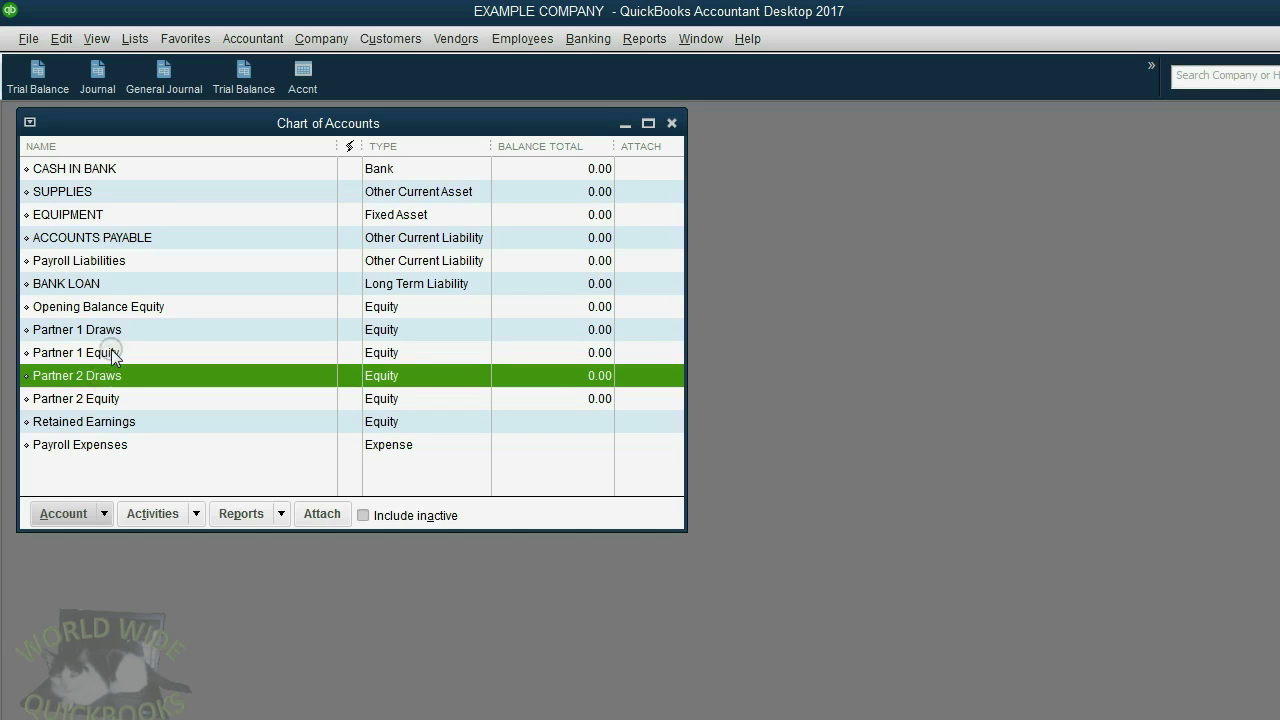
click(125, 307)
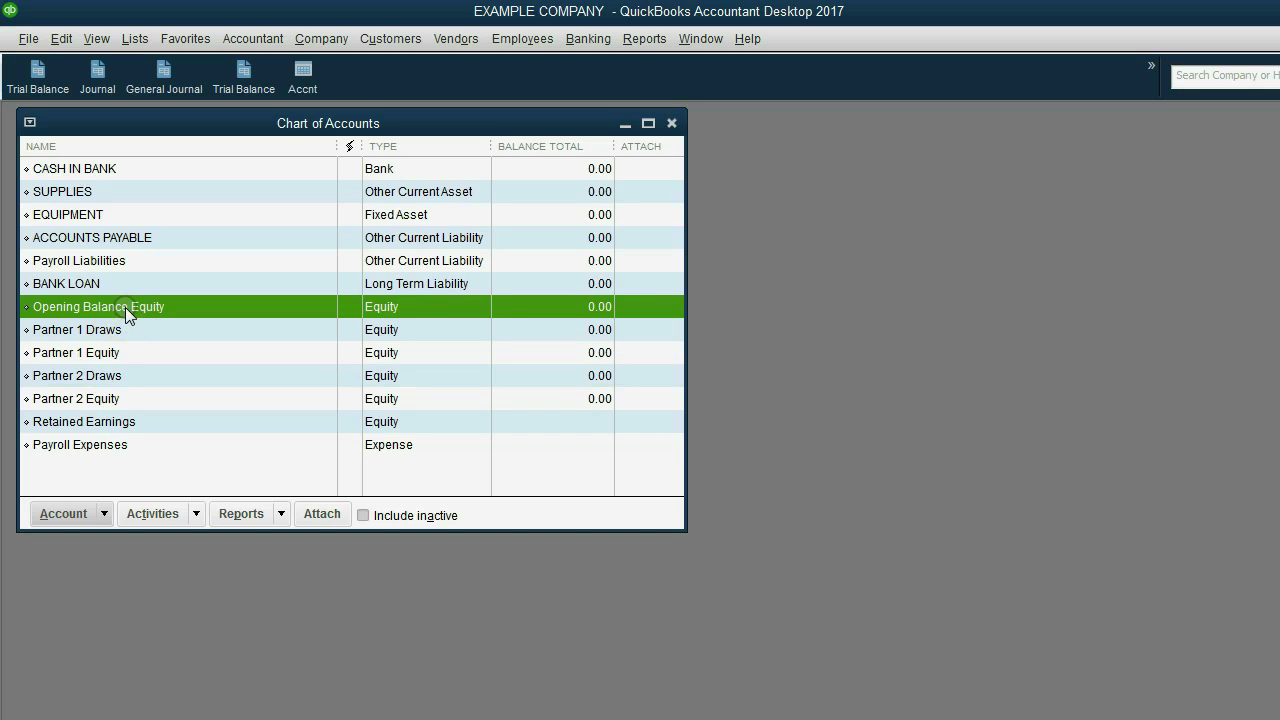
click(121, 169)
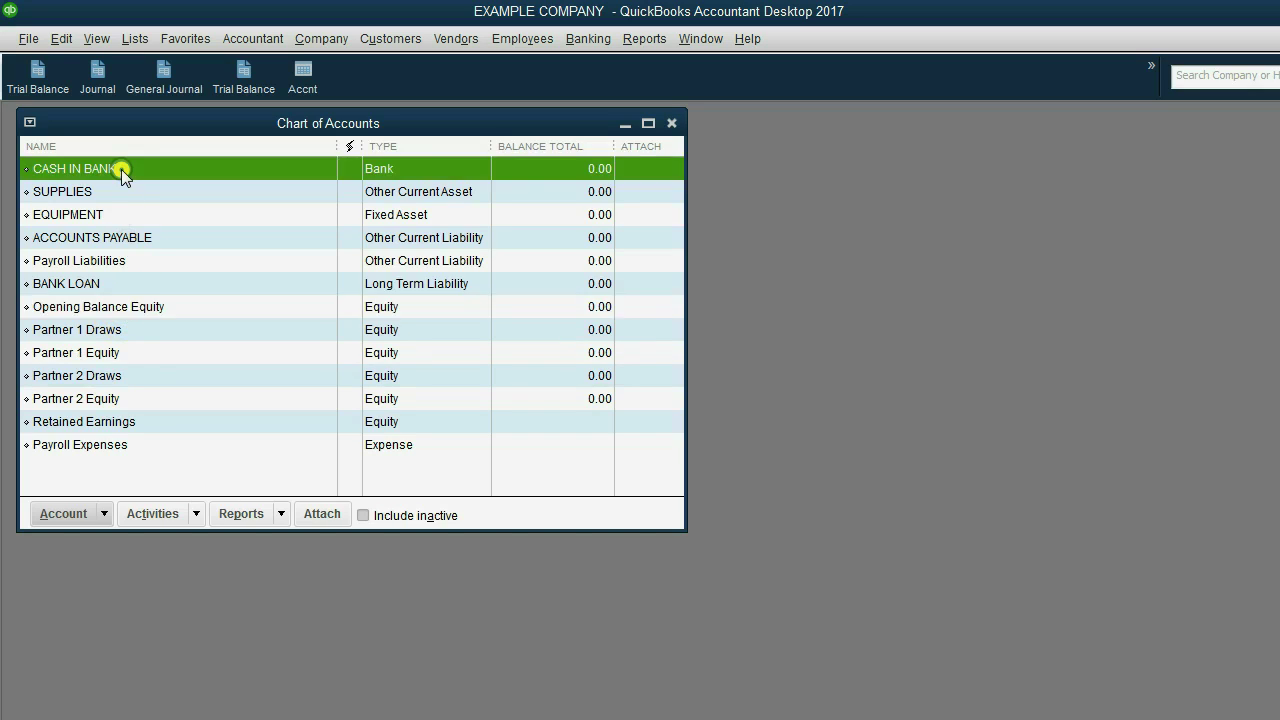
Give CASH IN BANK a 10,000.00 opening balance as of 06/01/2017 and save the account
click(42, 500)
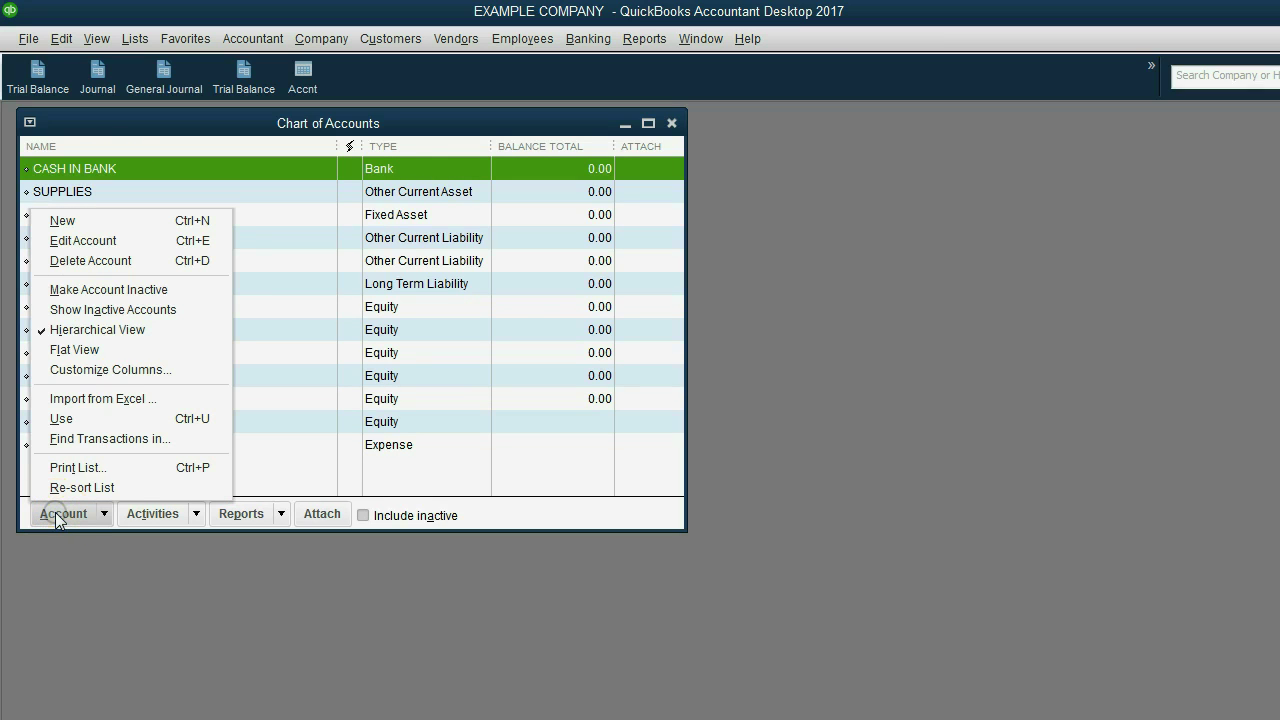
click(90, 244)
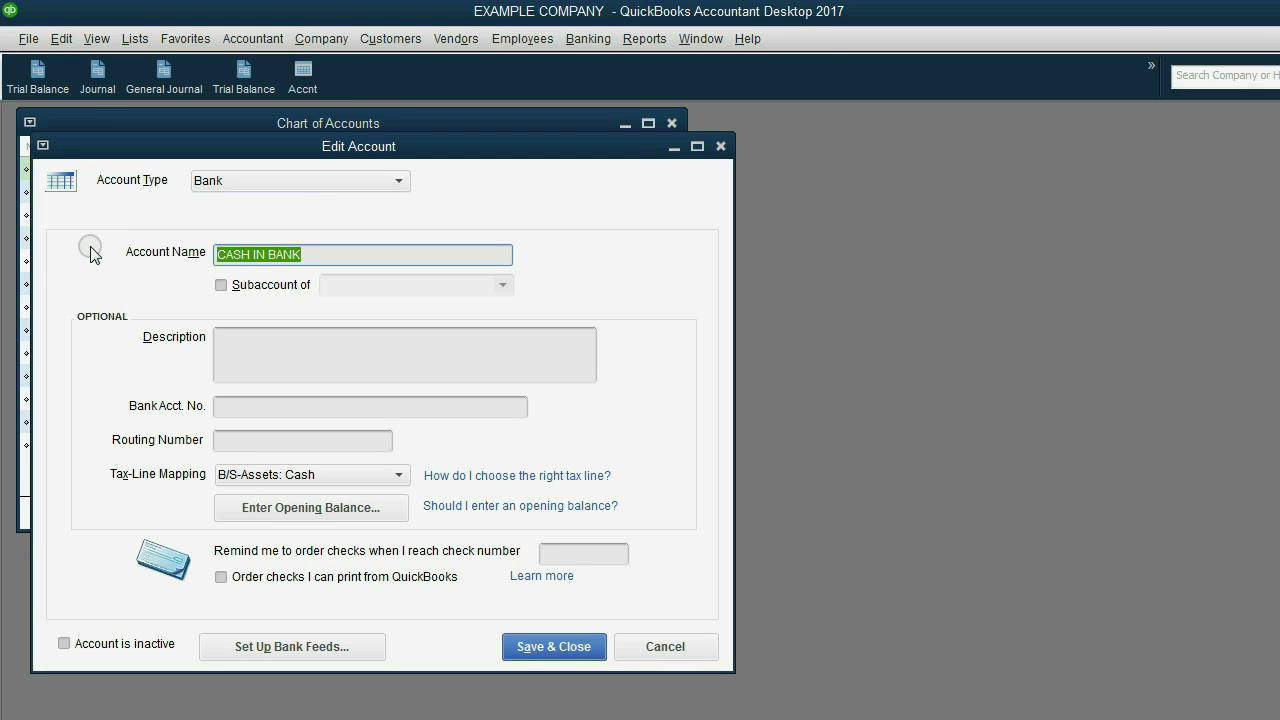
click(306, 508)
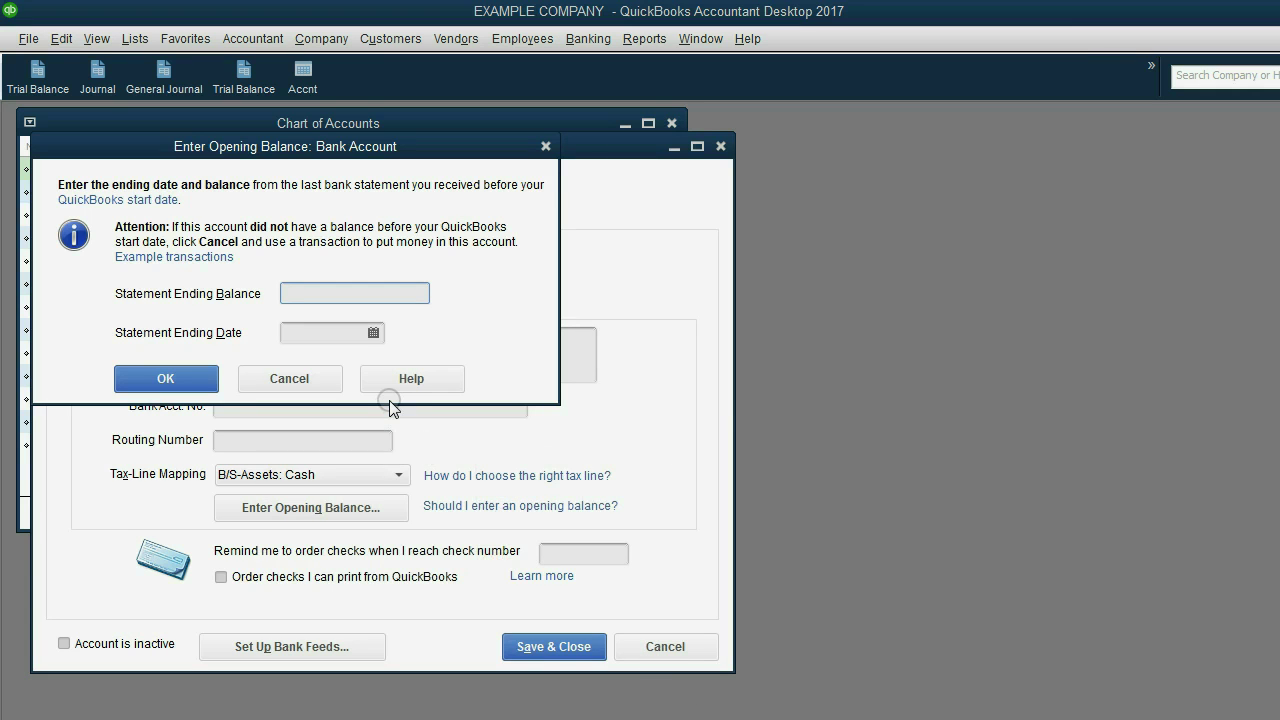
text(10000)
key(Tab)
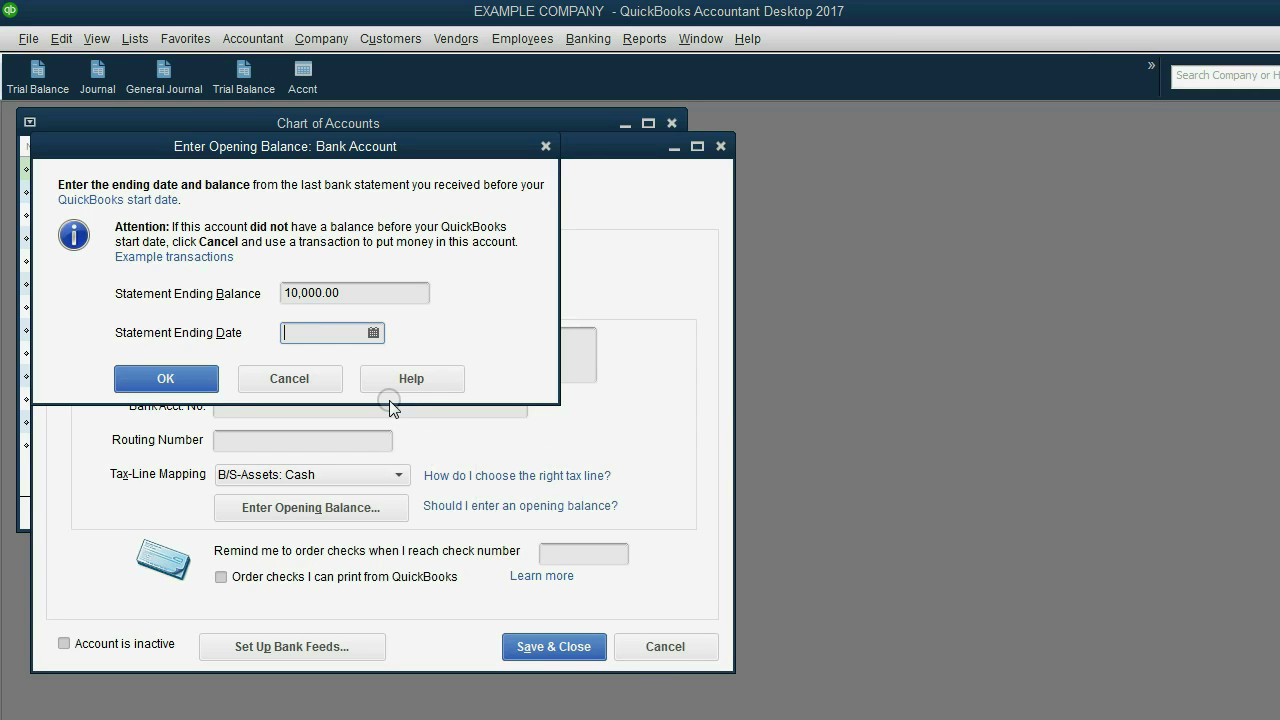
click(373, 333)
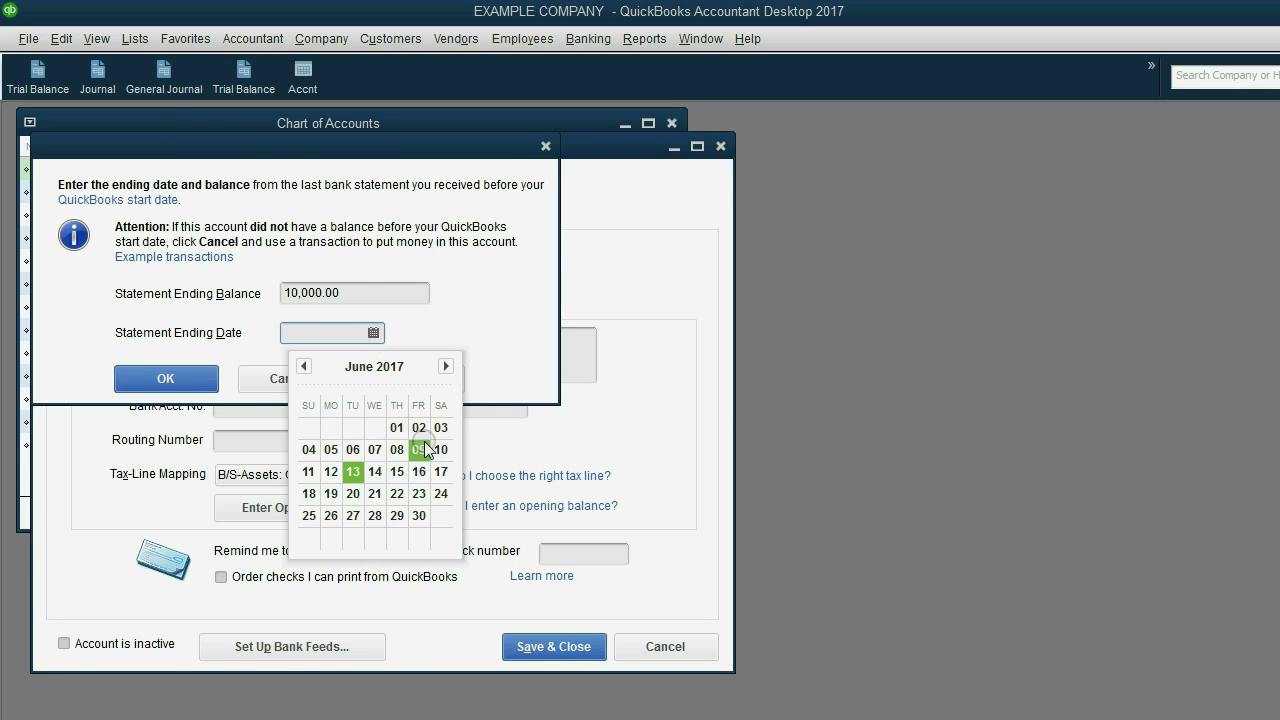
click(397, 428)
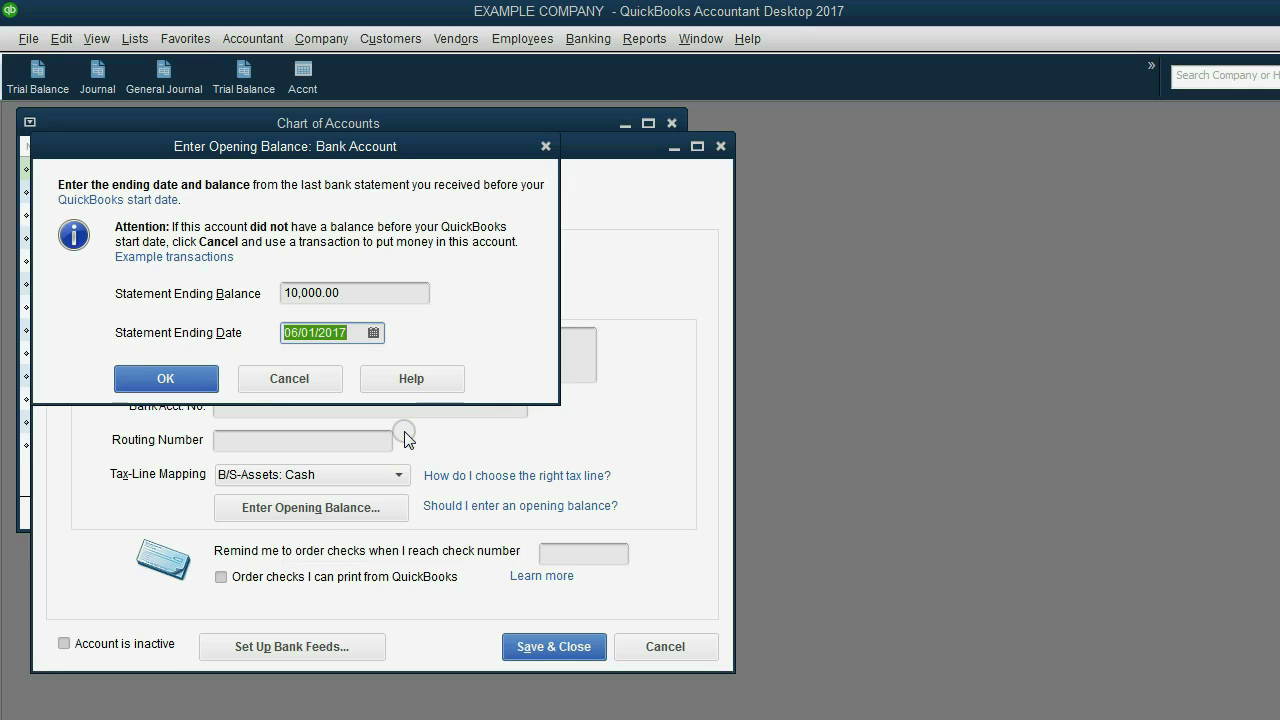
click(160, 377)
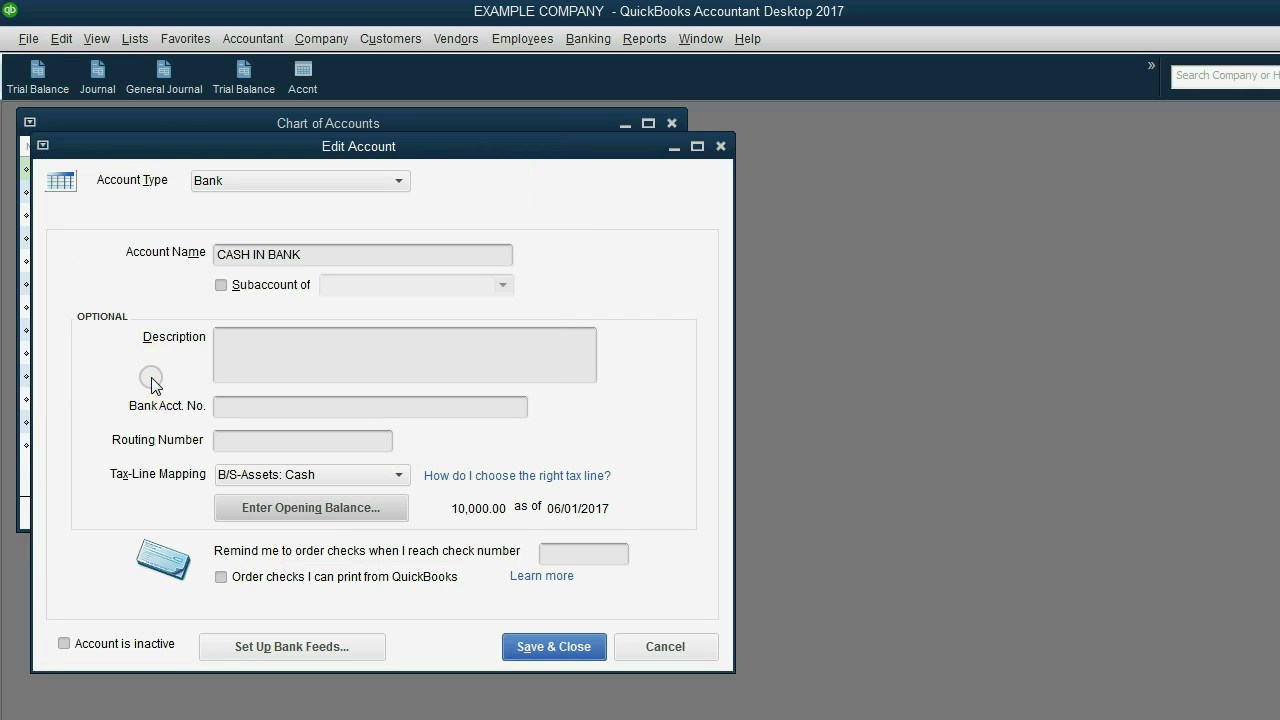
click(553, 648)
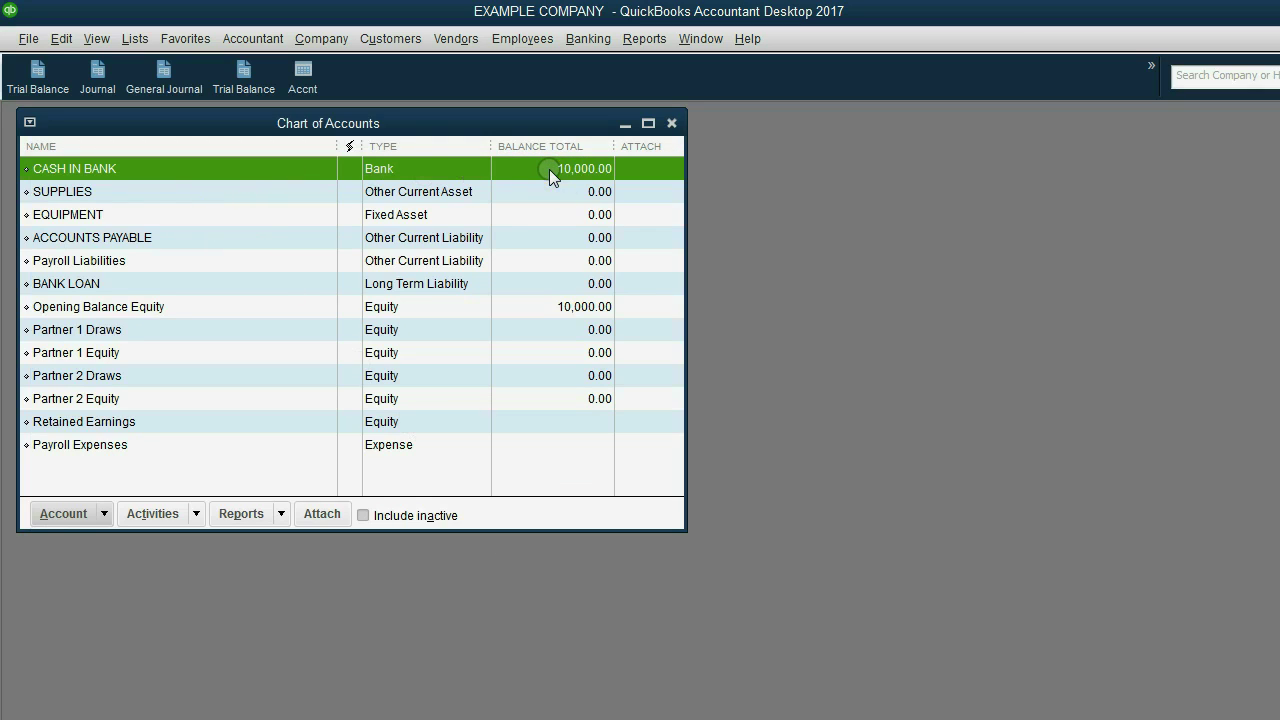
Check Opening Balance Equity and view the trial balance with full account names
click(239, 306)
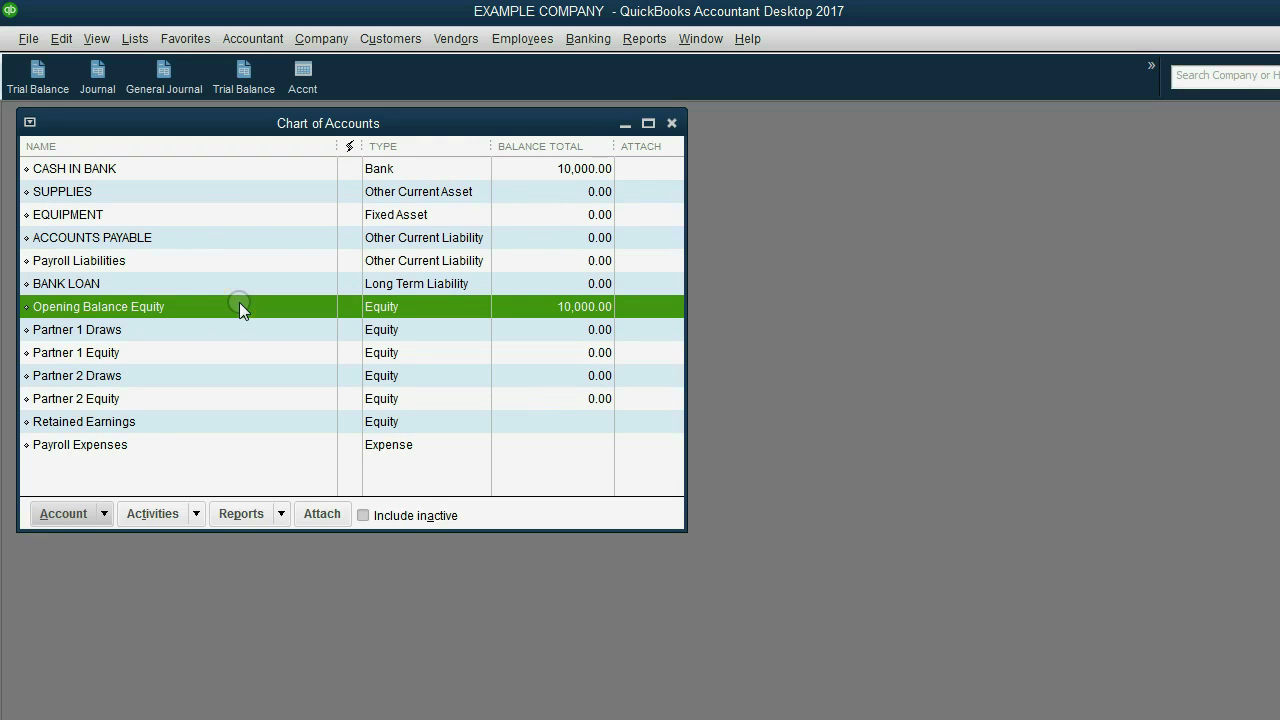
click(244, 75)
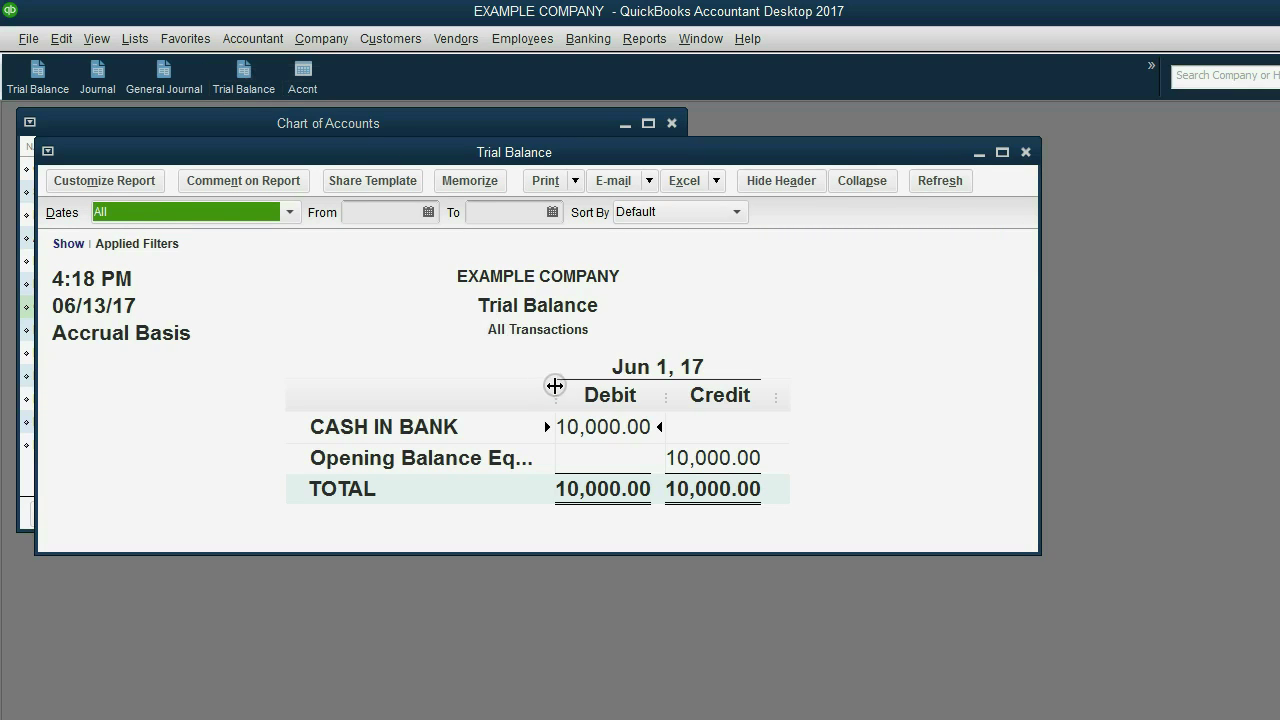
drag(560, 387, 620, 387)
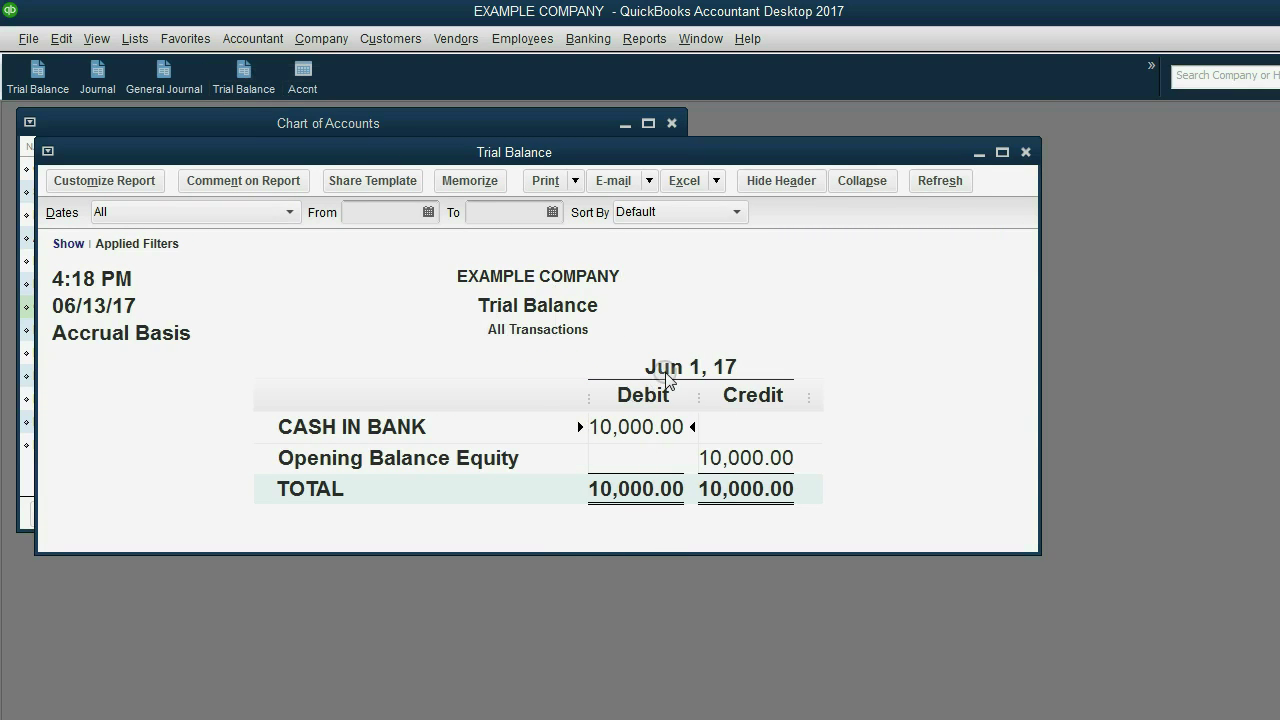
key(Escape)
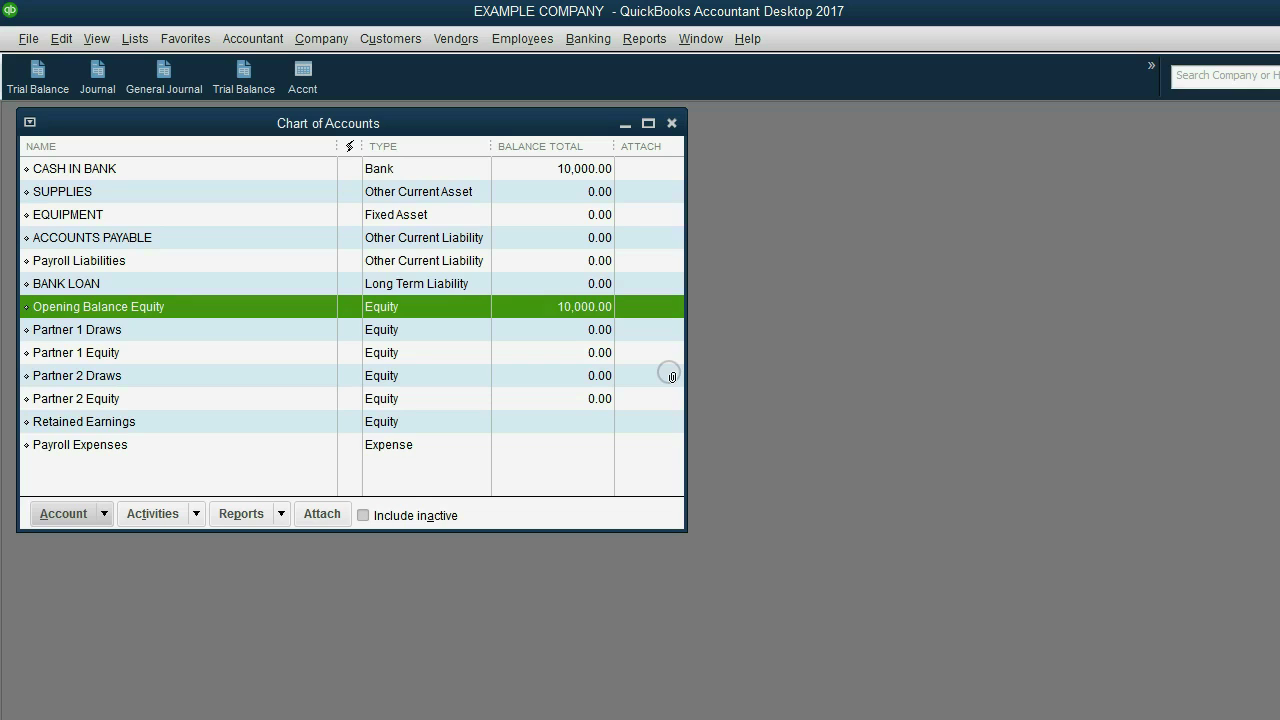
Enter 2,000 as the SUPPLIES opening balance dated 06/01/2017, then check Opening Balance Equity
click(131, 195)
click(62, 512)
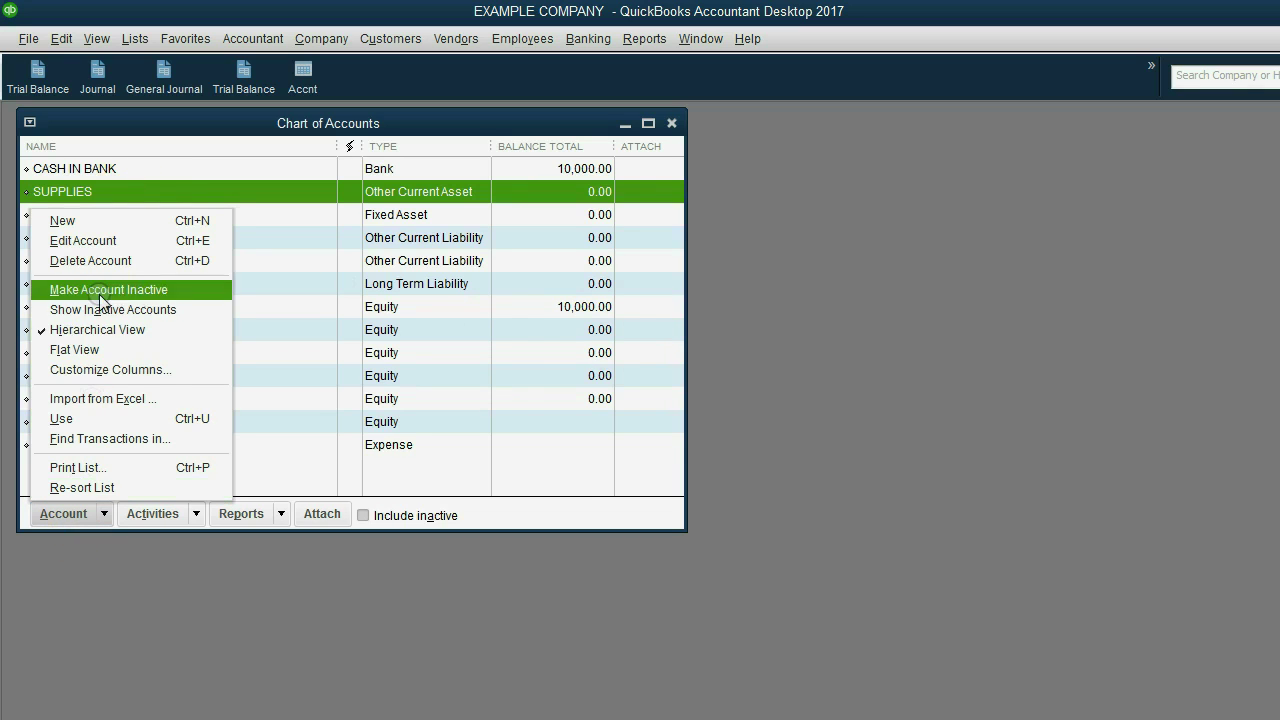
click(100, 242)
click(288, 474)
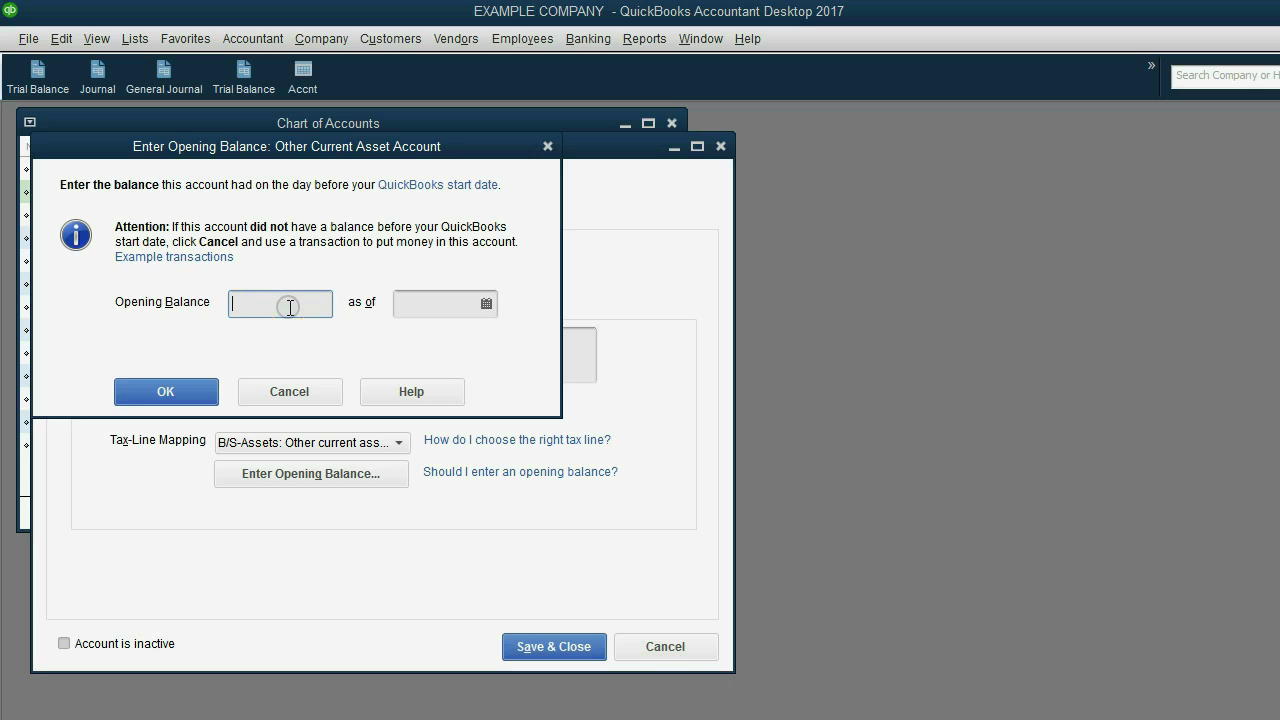
text(2000)
key(Tab)
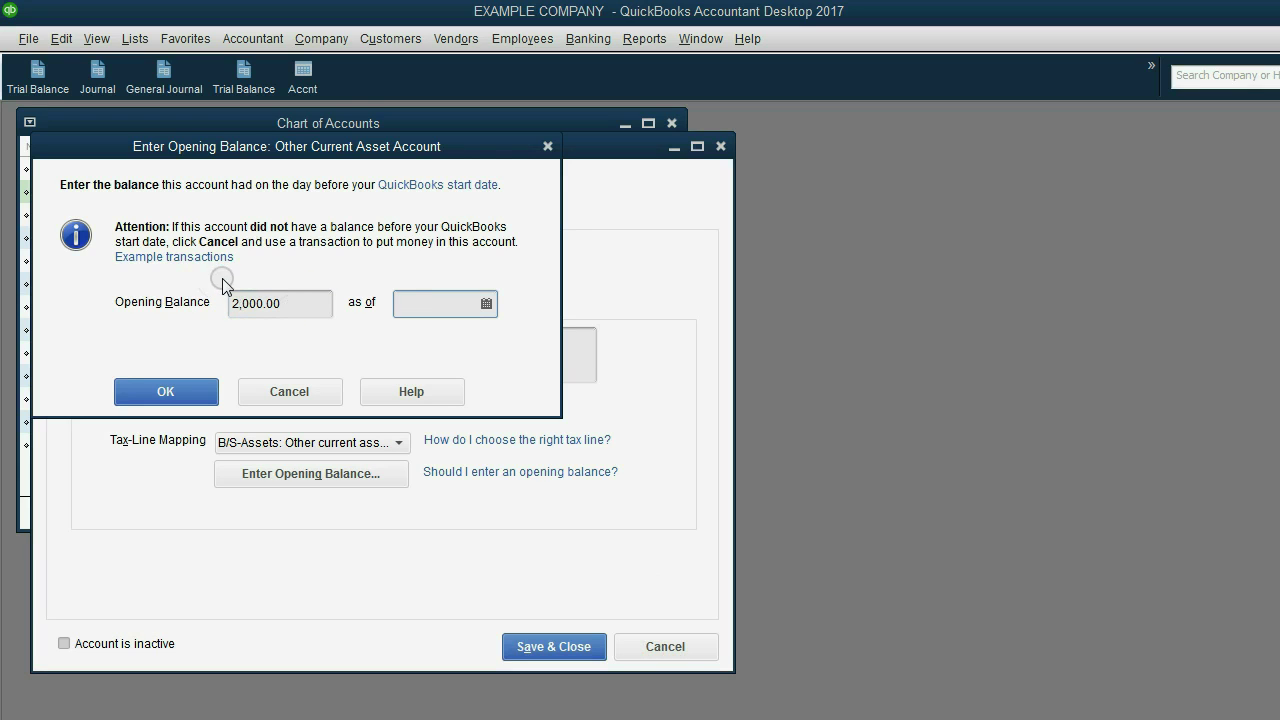
click(486, 303)
click(502, 408)
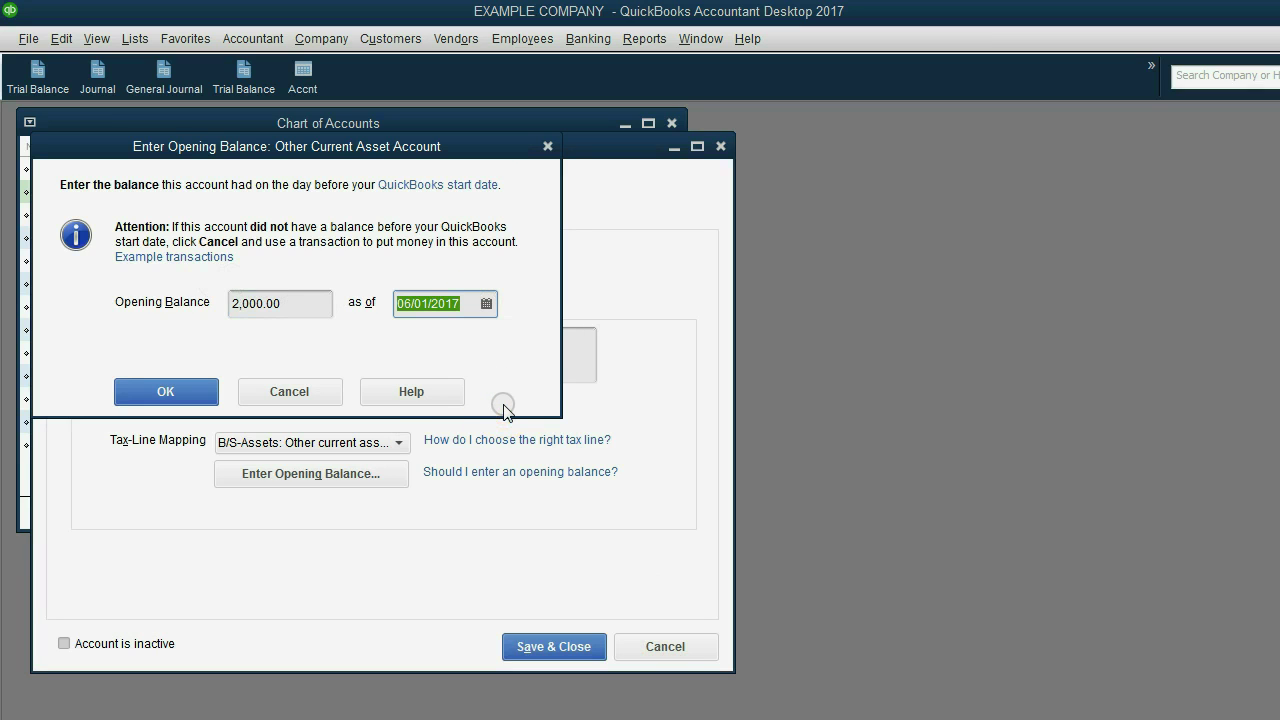
click(187, 391)
click(187, 391)
click(526, 644)
click(566, 307)
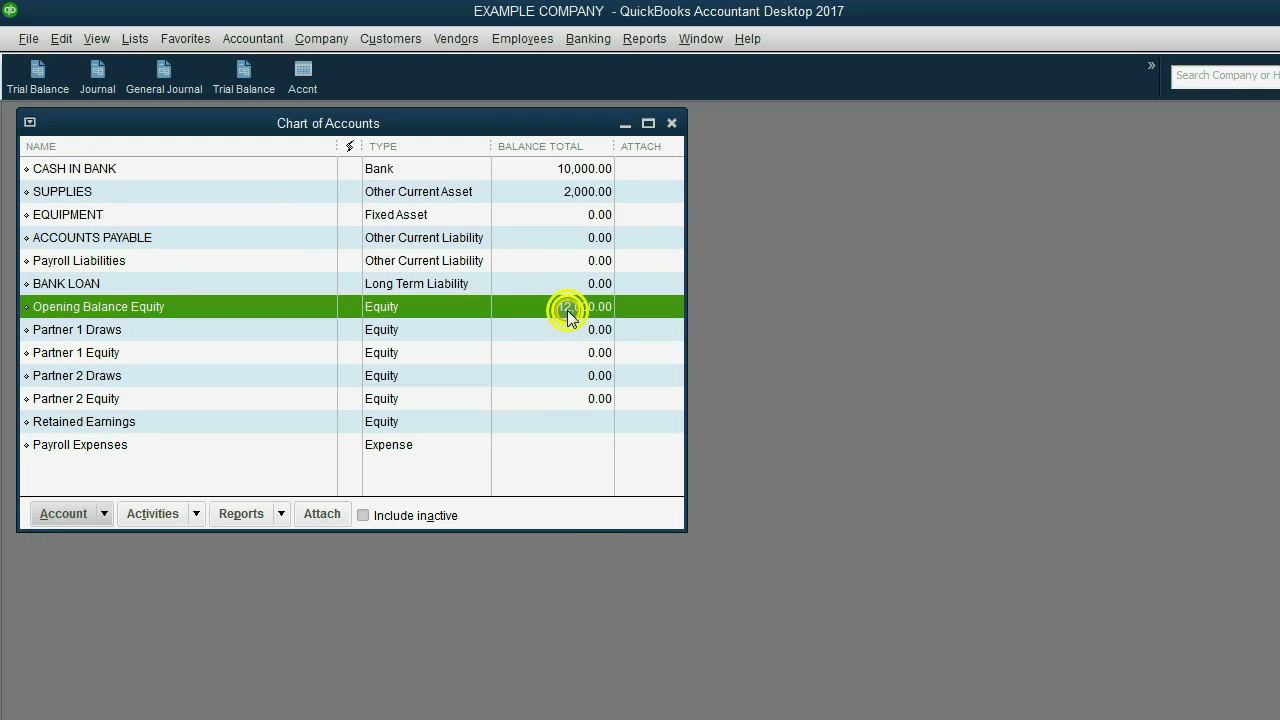
click(549, 169)
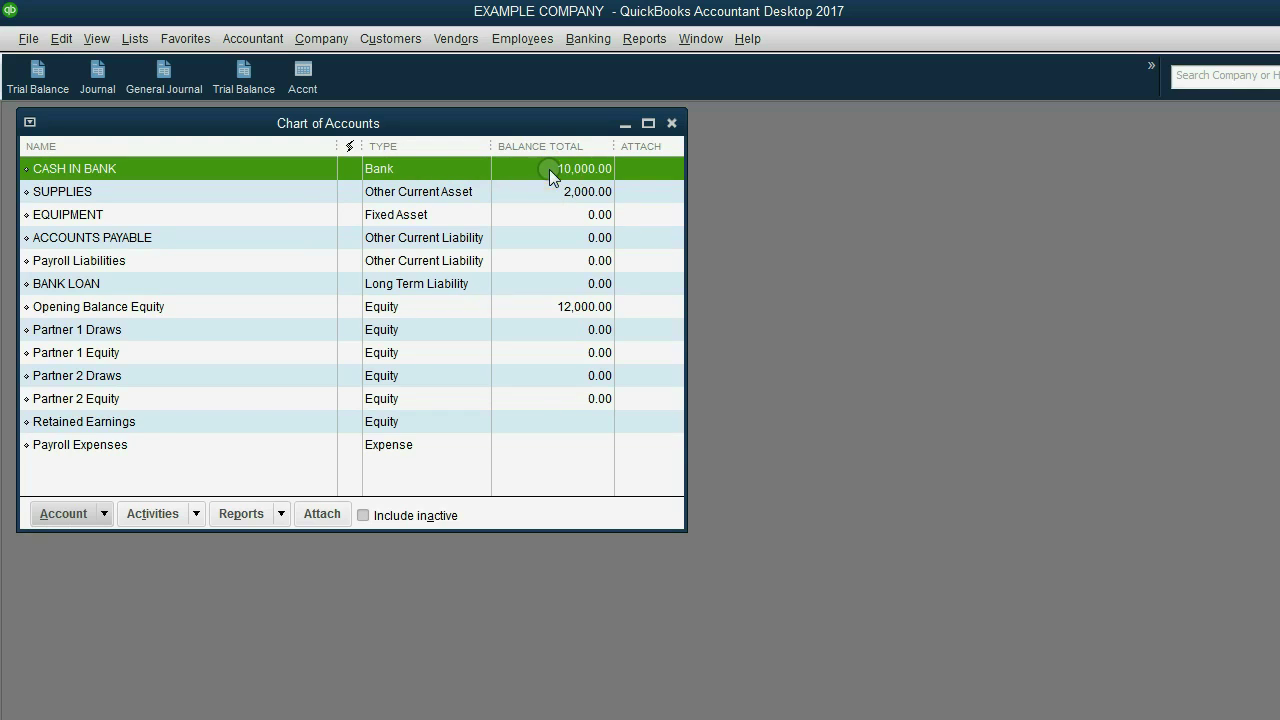
click(548, 193)
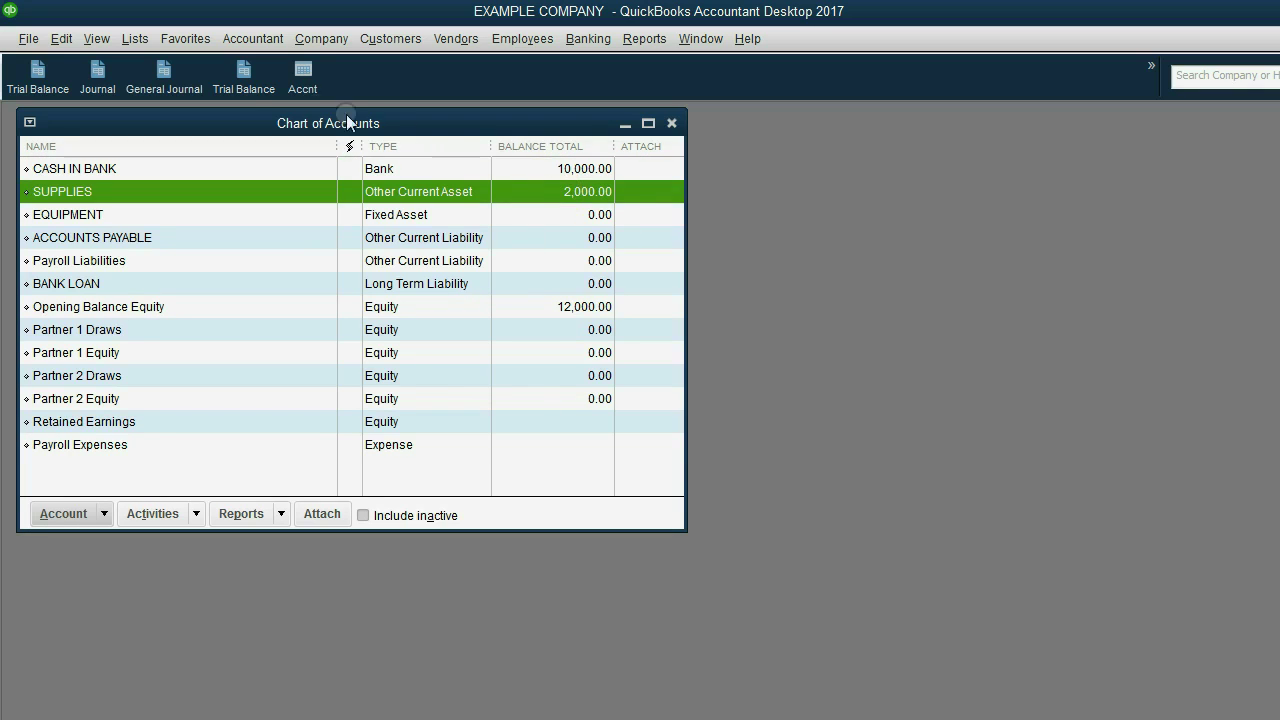
click(244, 84)
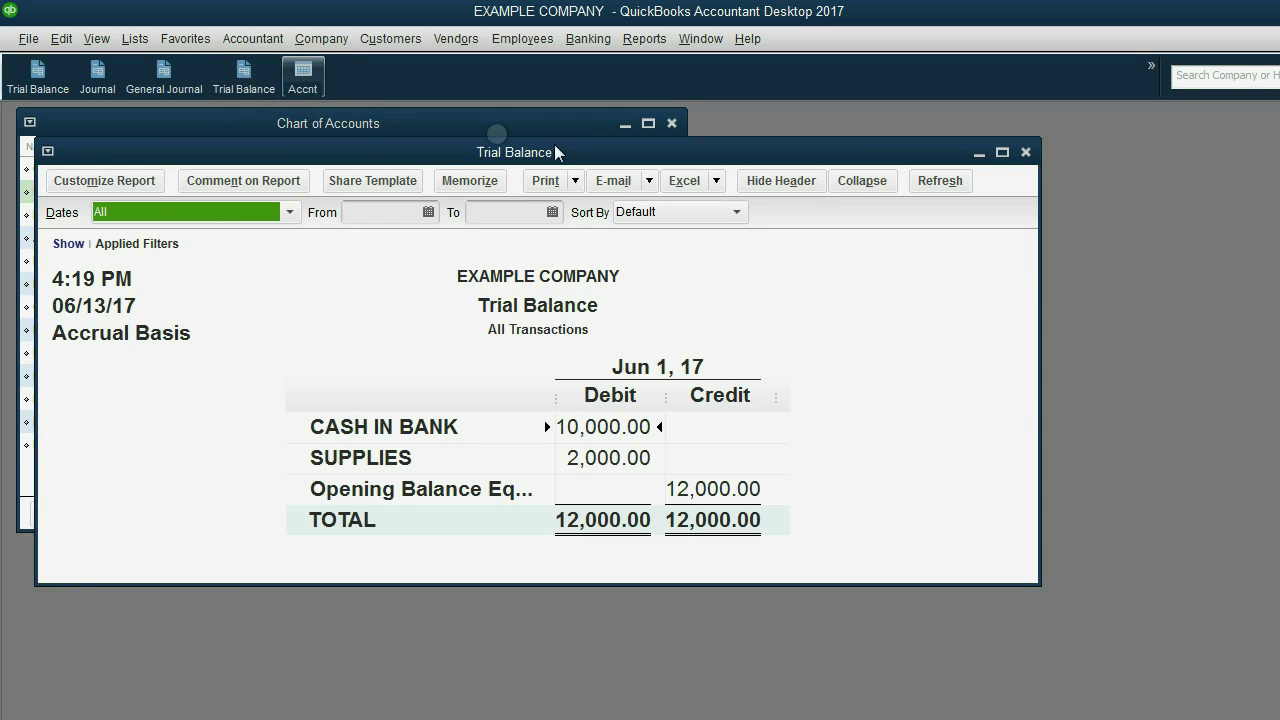
click(1025, 152)
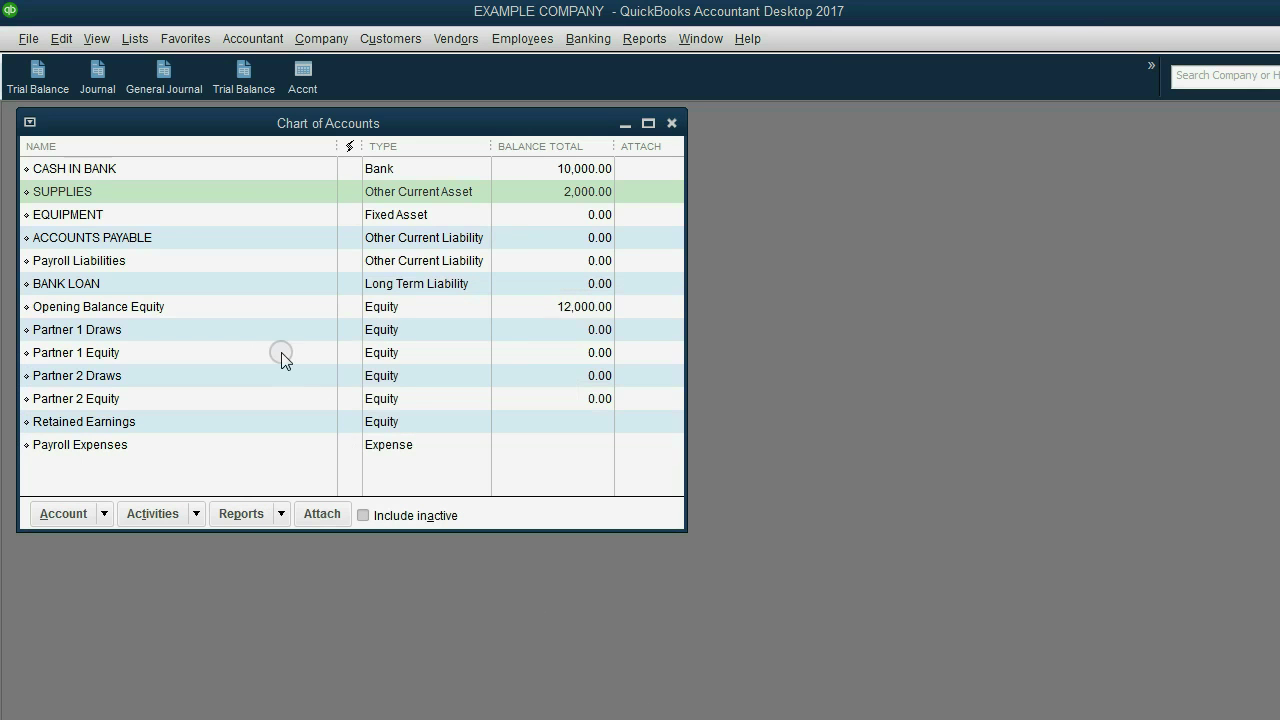
Enter 28,000 as the EQUIPMENT opening balance dated 06/01/2017, then check Opening Balance Equity
click(231, 214)
click(40, 520)
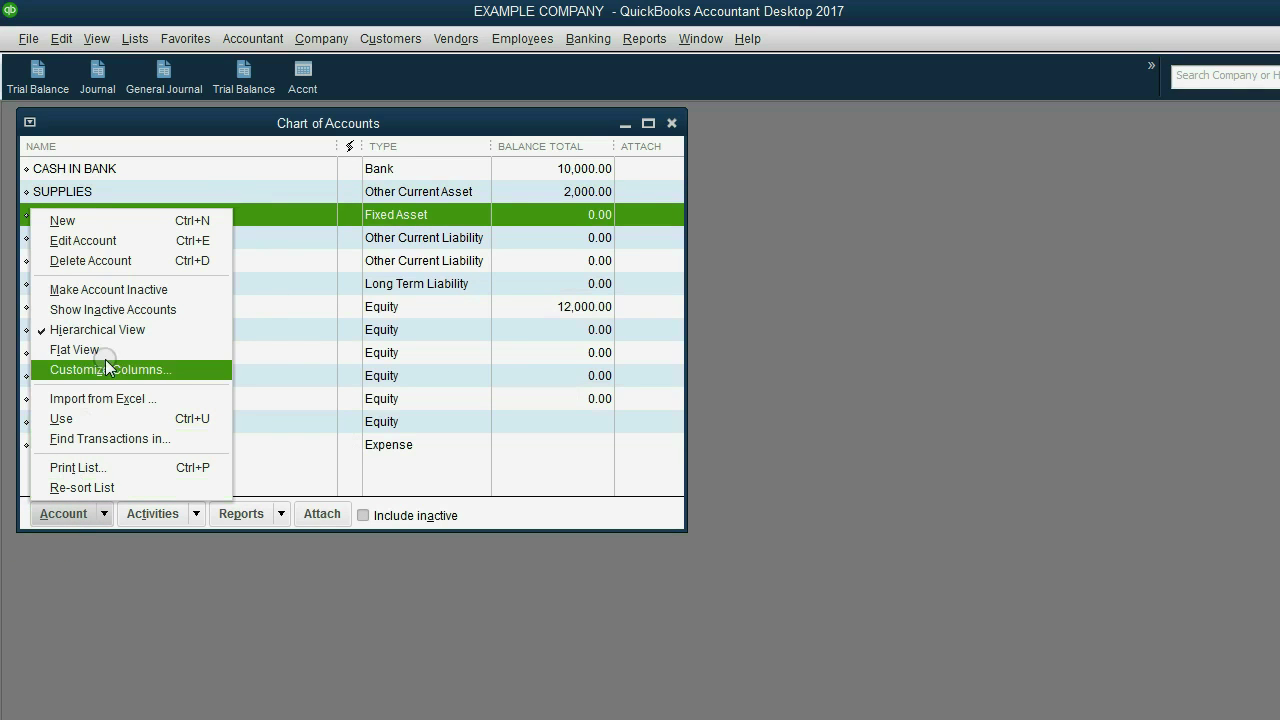
click(123, 244)
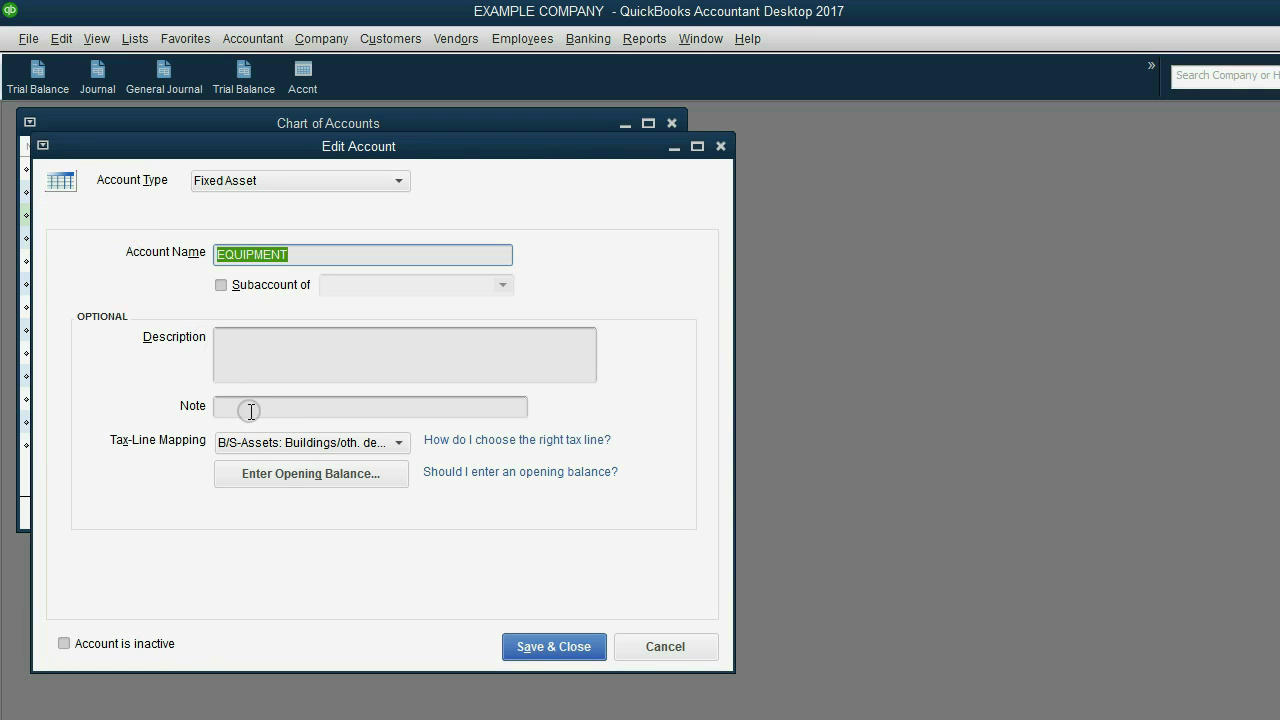
click(282, 478)
text(28,000)
key(Tab)
click(485, 304)
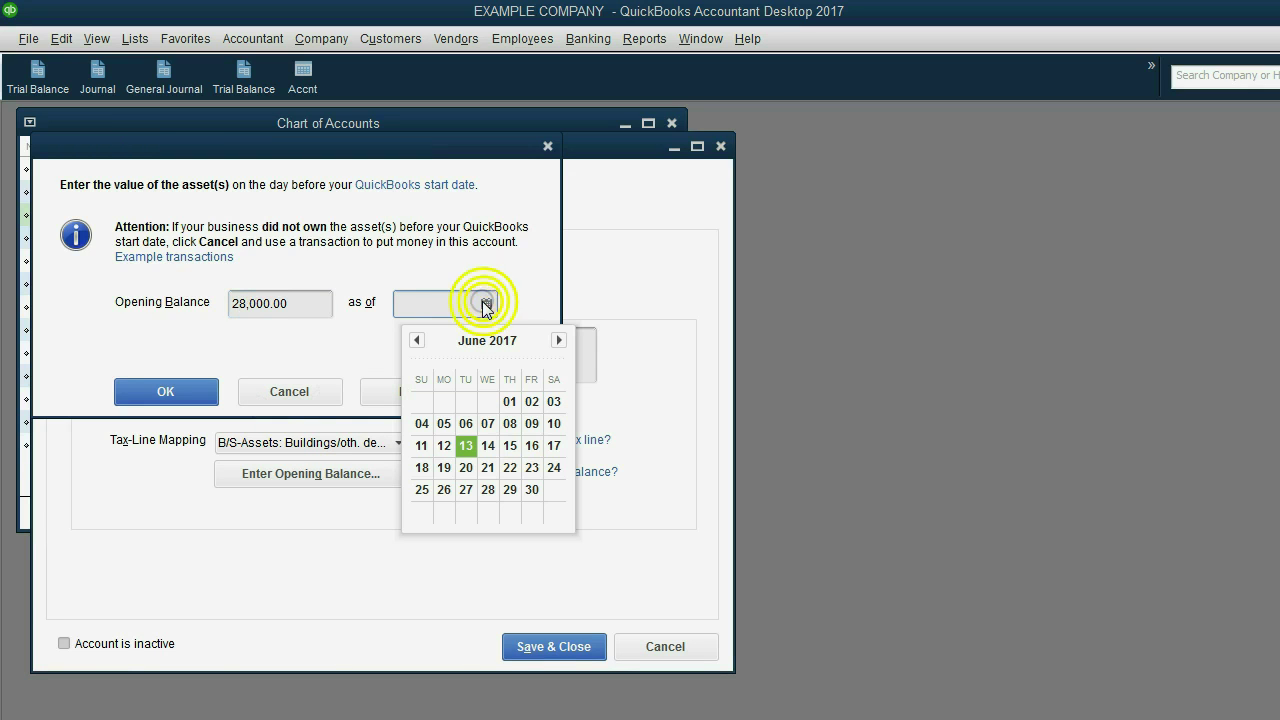
click(509, 401)
click(198, 400)
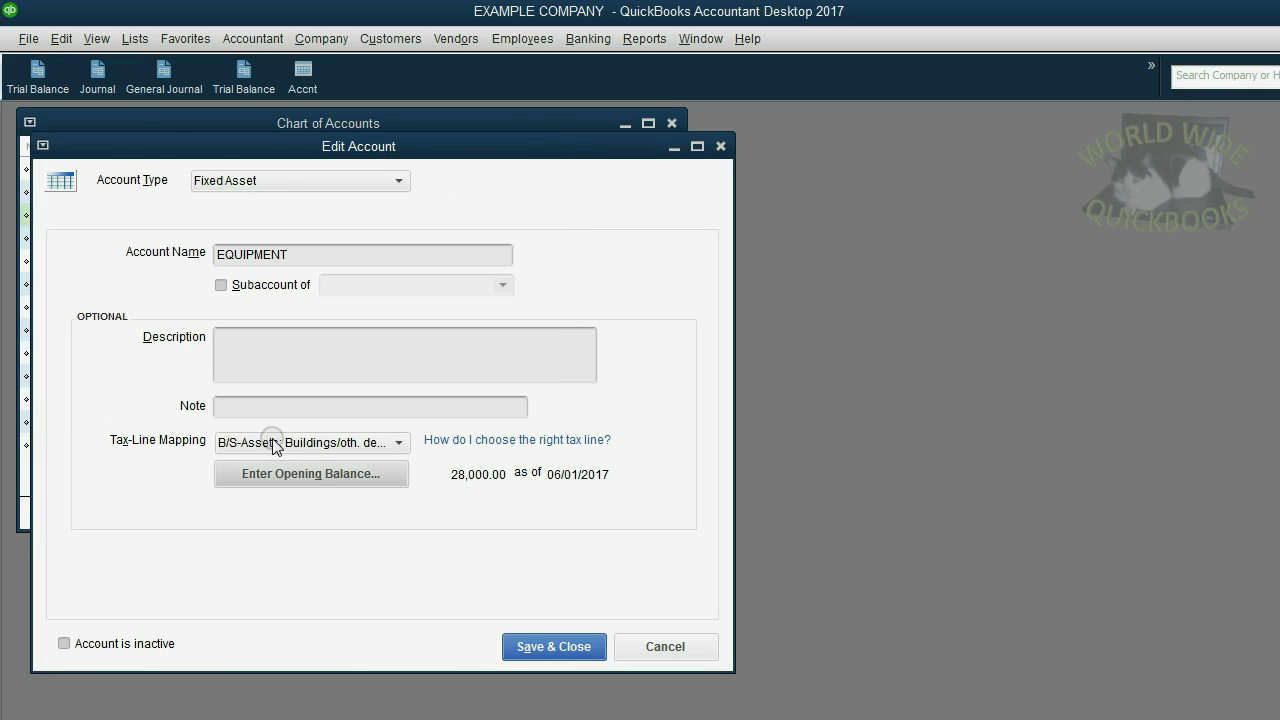
click(519, 640)
click(573, 308)
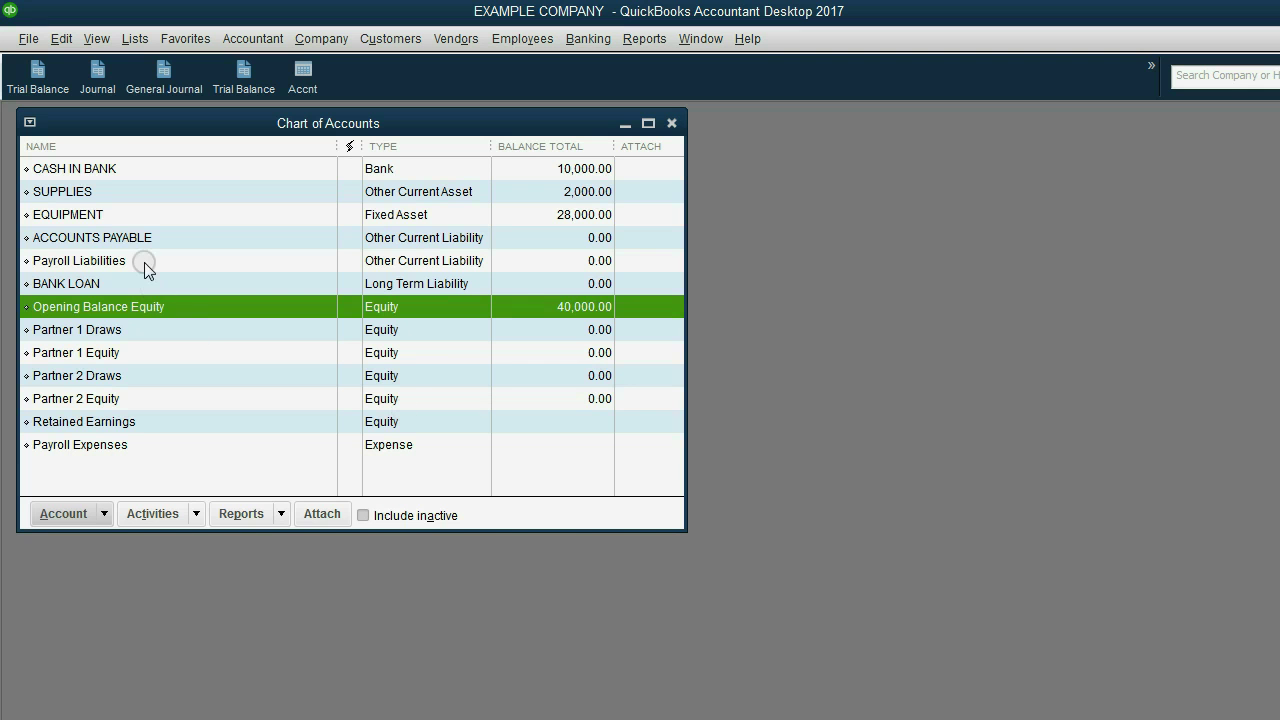
Enter 5,000 as the ACCOUNTS PAYABLE opening balance dated 06/01/2017, then check Opening Balance Equity
click(138, 236)
click(60, 515)
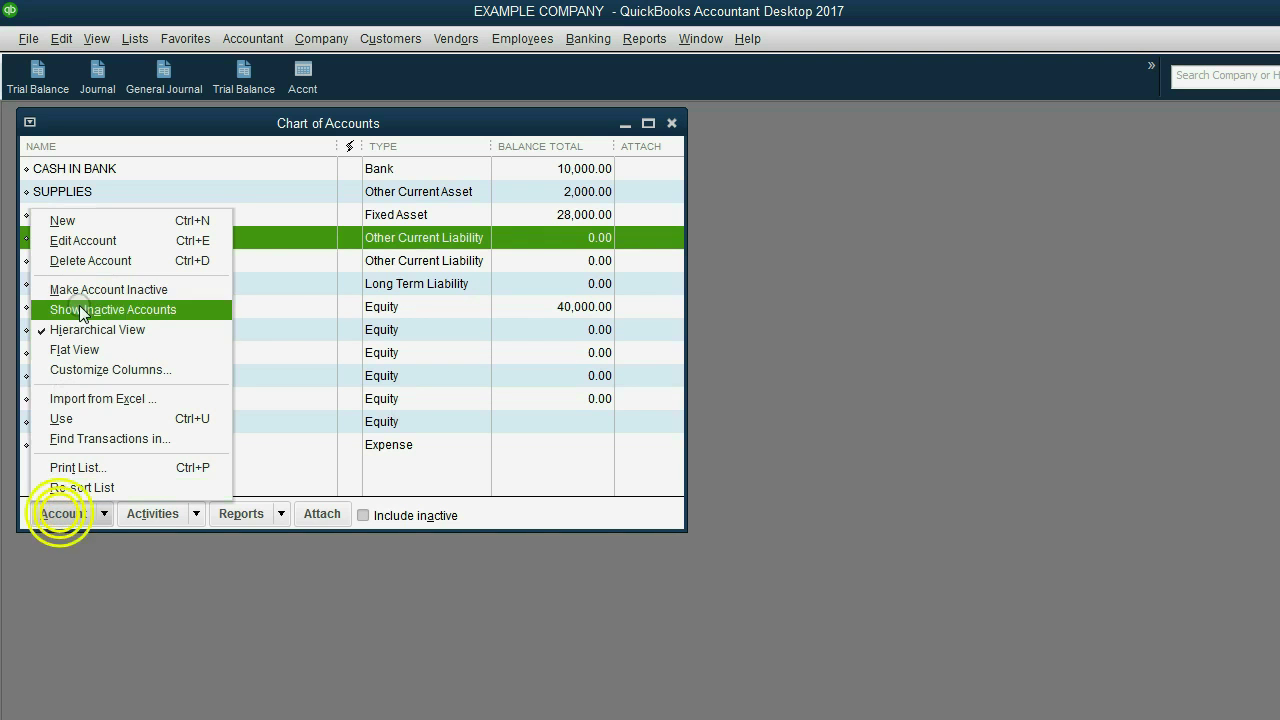
click(89, 241)
click(312, 507)
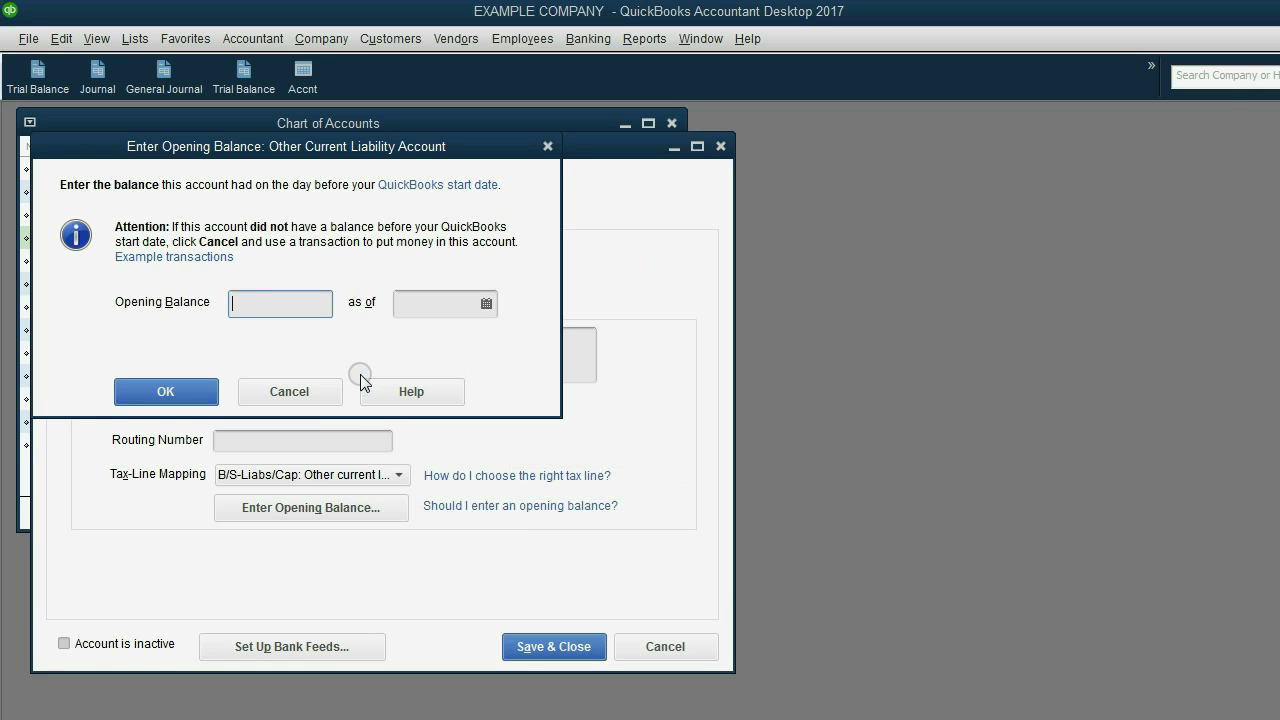
text(5000)
key(Tab)
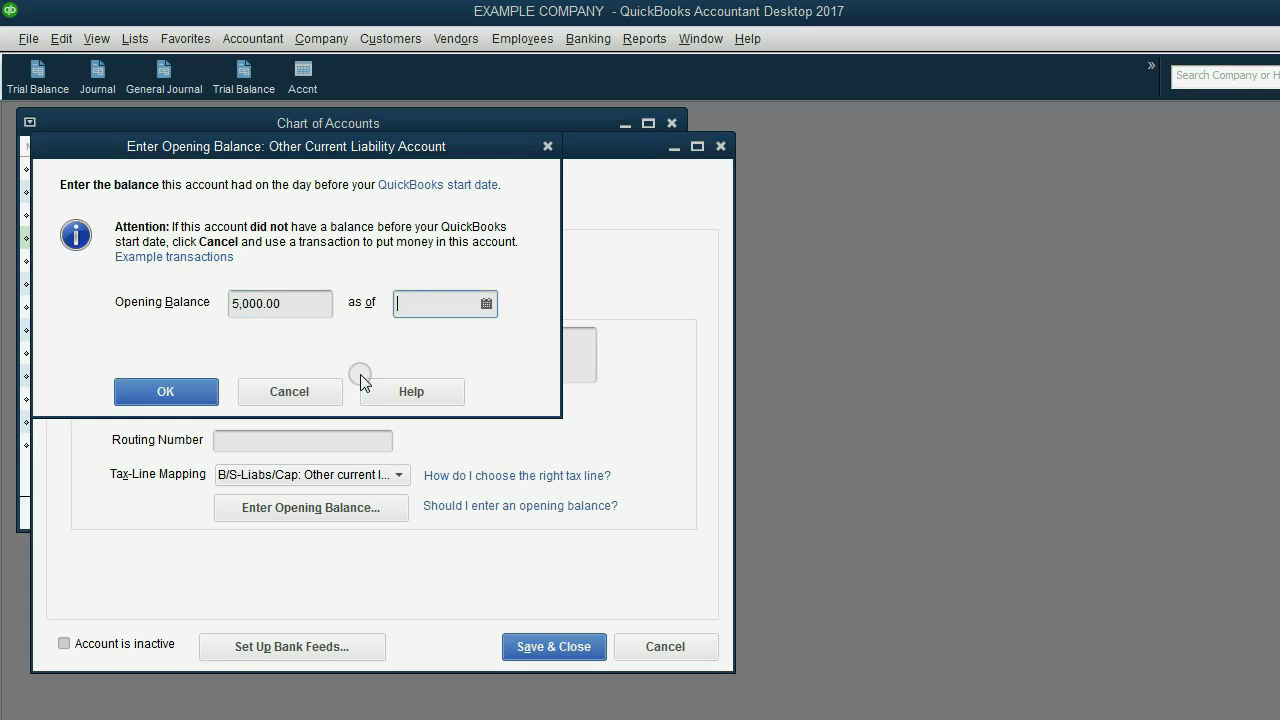
click(486, 303)
click(509, 401)
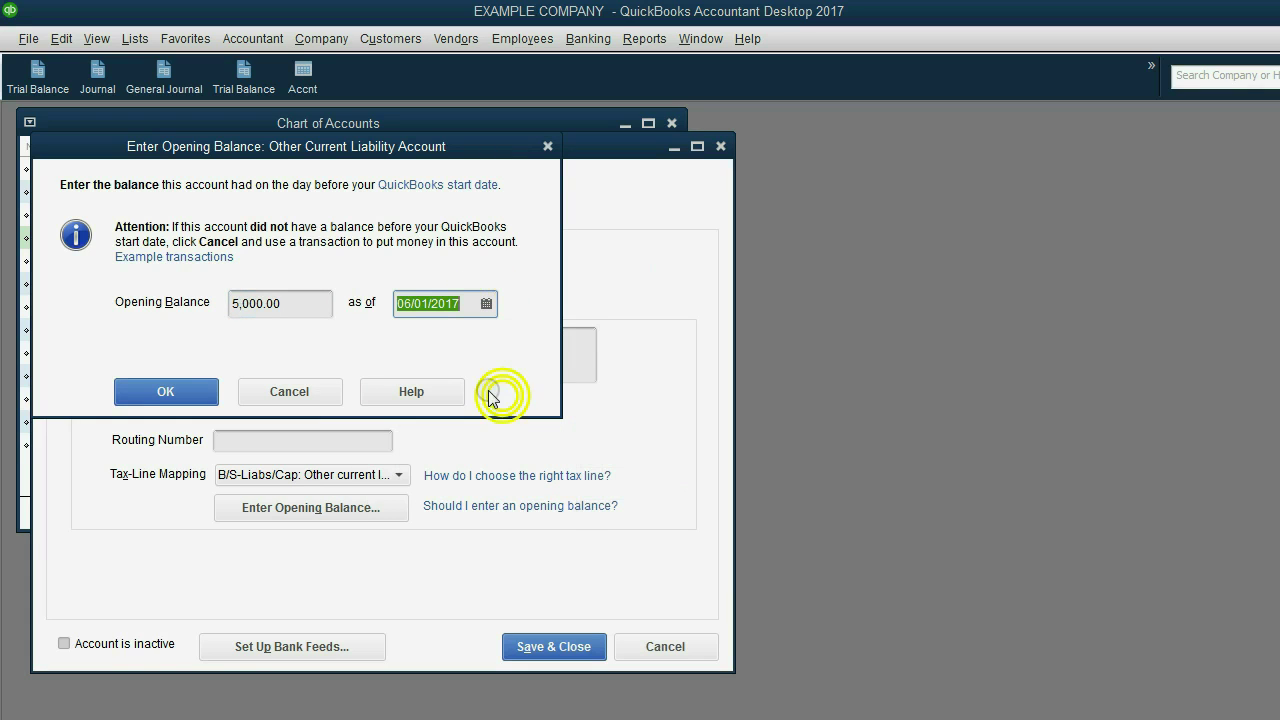
click(185, 392)
click(532, 648)
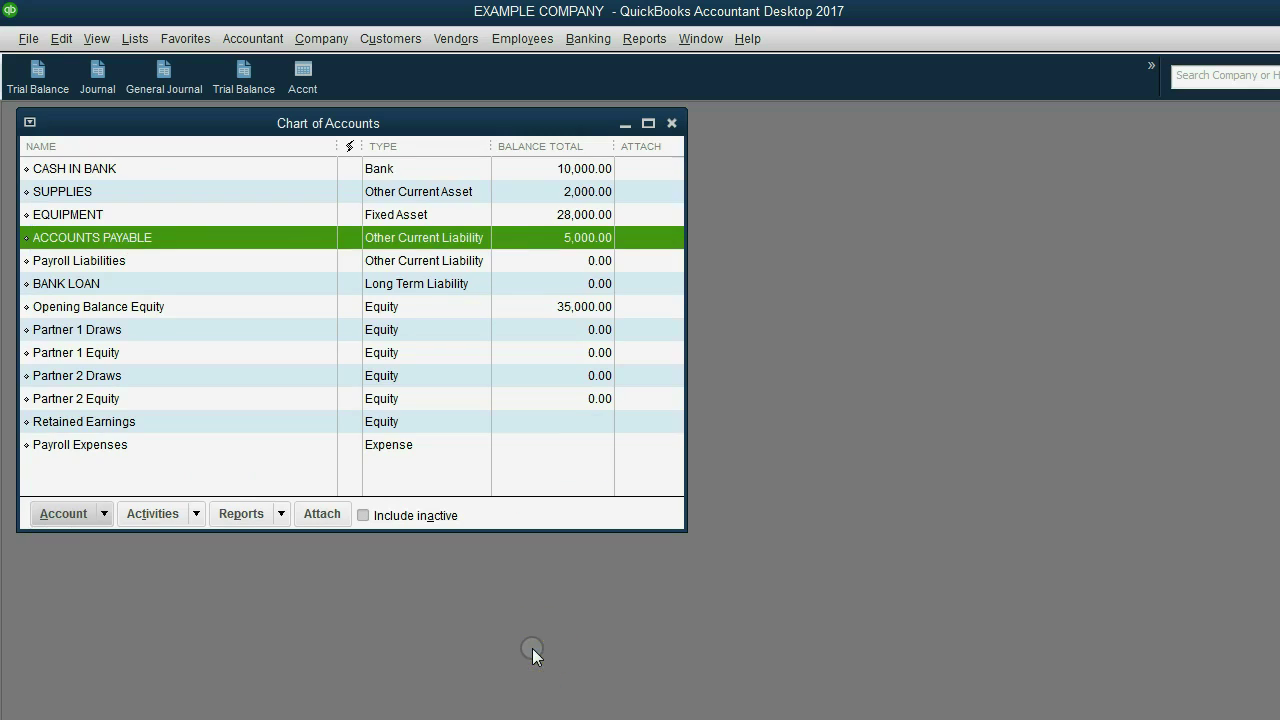
click(187, 313)
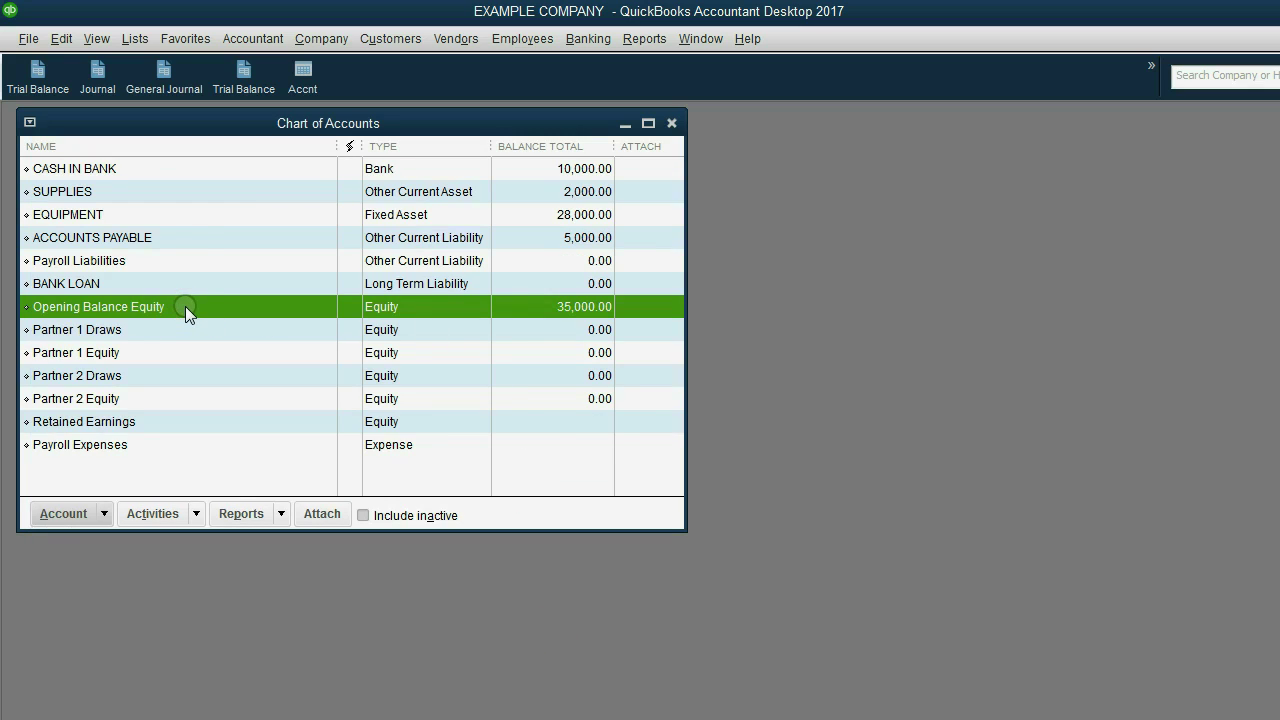
click(387, 237)
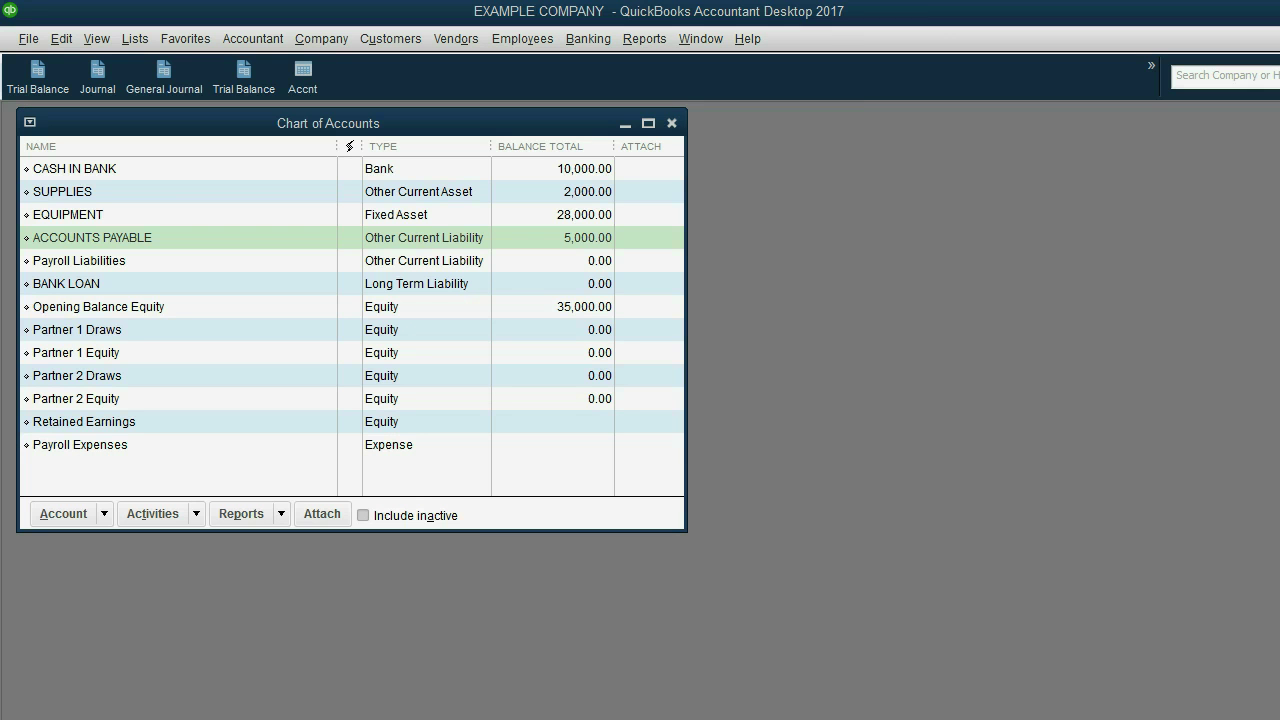
Enter 15,000 as the BANK LOAN opening balance dated 06/01/2017, then select Opening Balance Equity
click(72, 283)
click(63, 514)
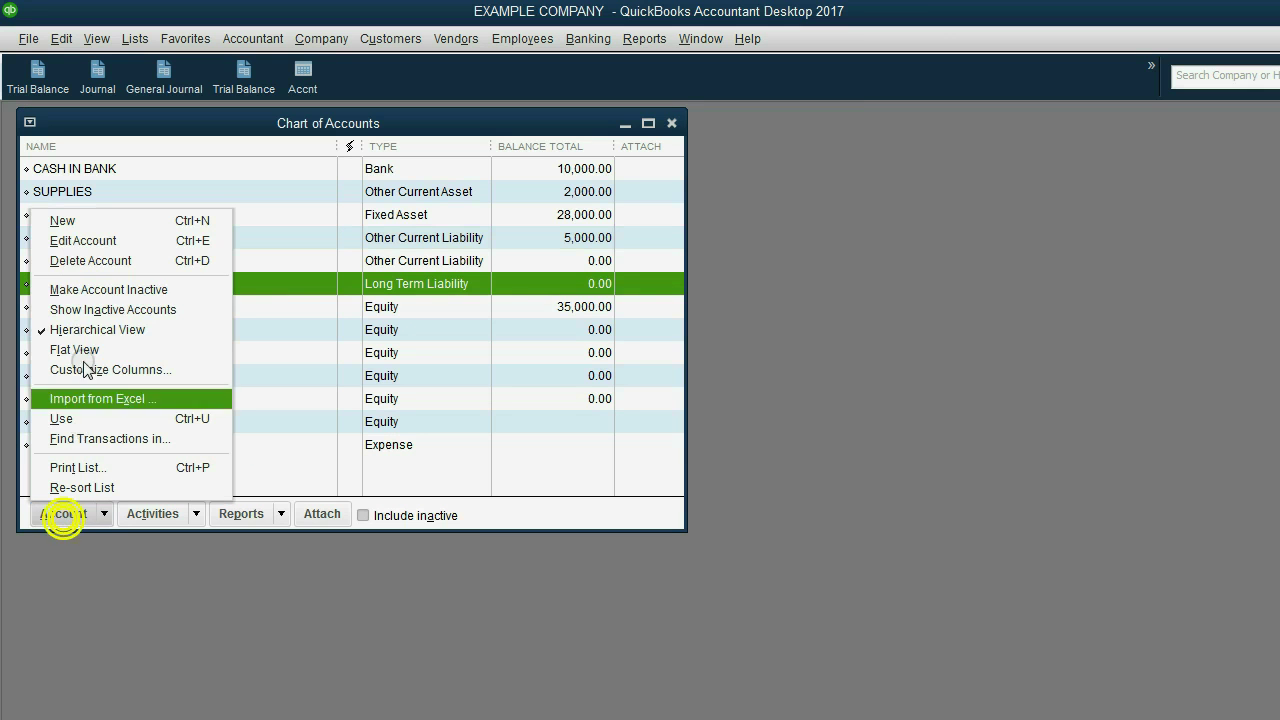
click(97, 243)
click(310, 476)
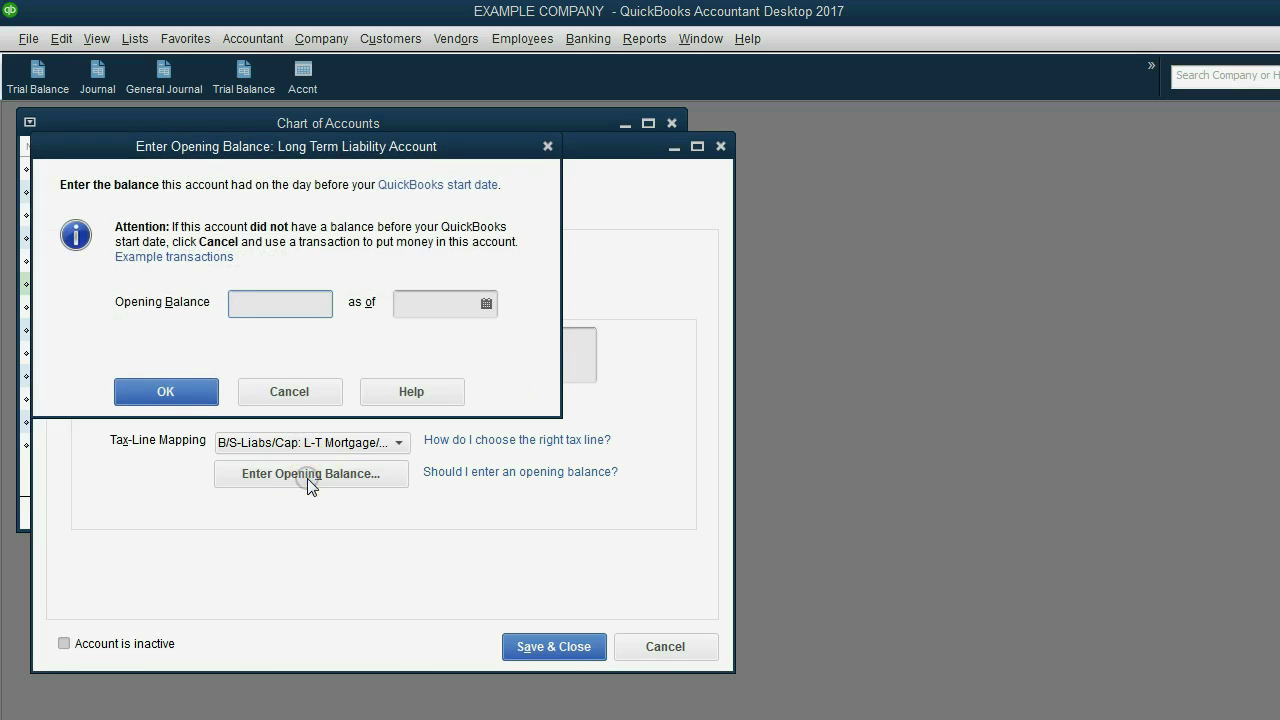
text(15,000)
key(Tab)
click(486, 305)
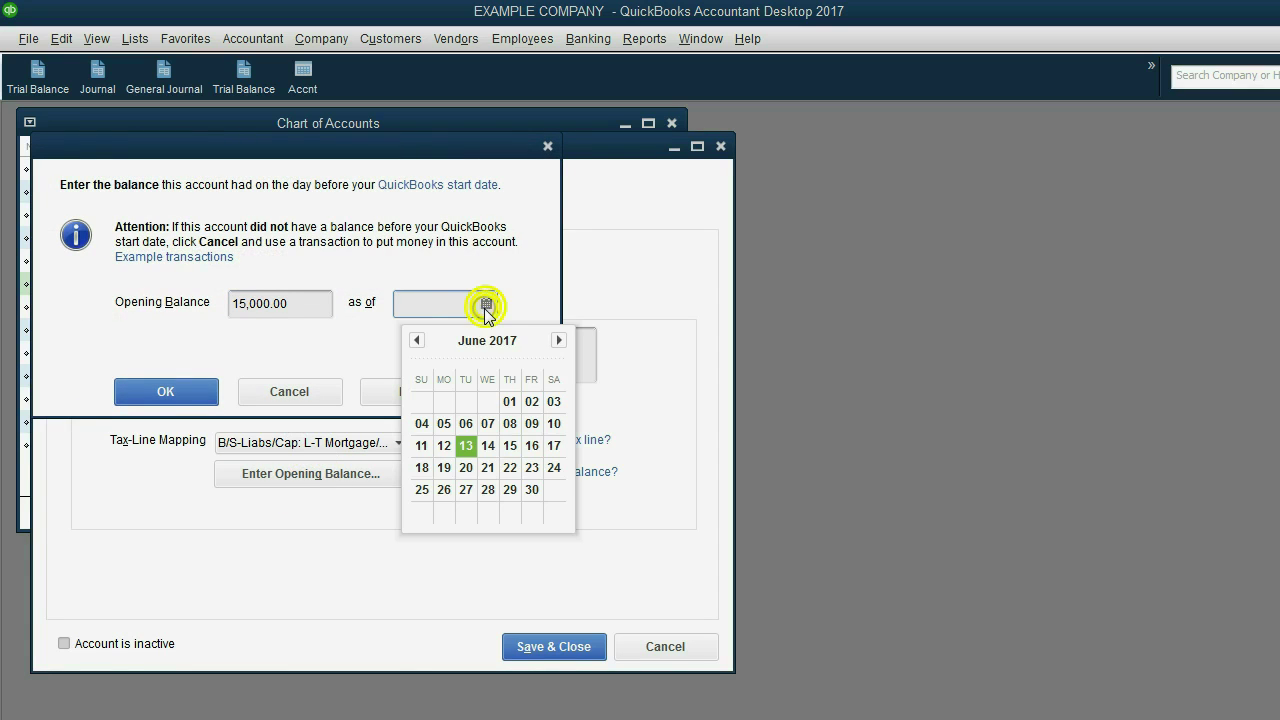
click(509, 401)
click(170, 391)
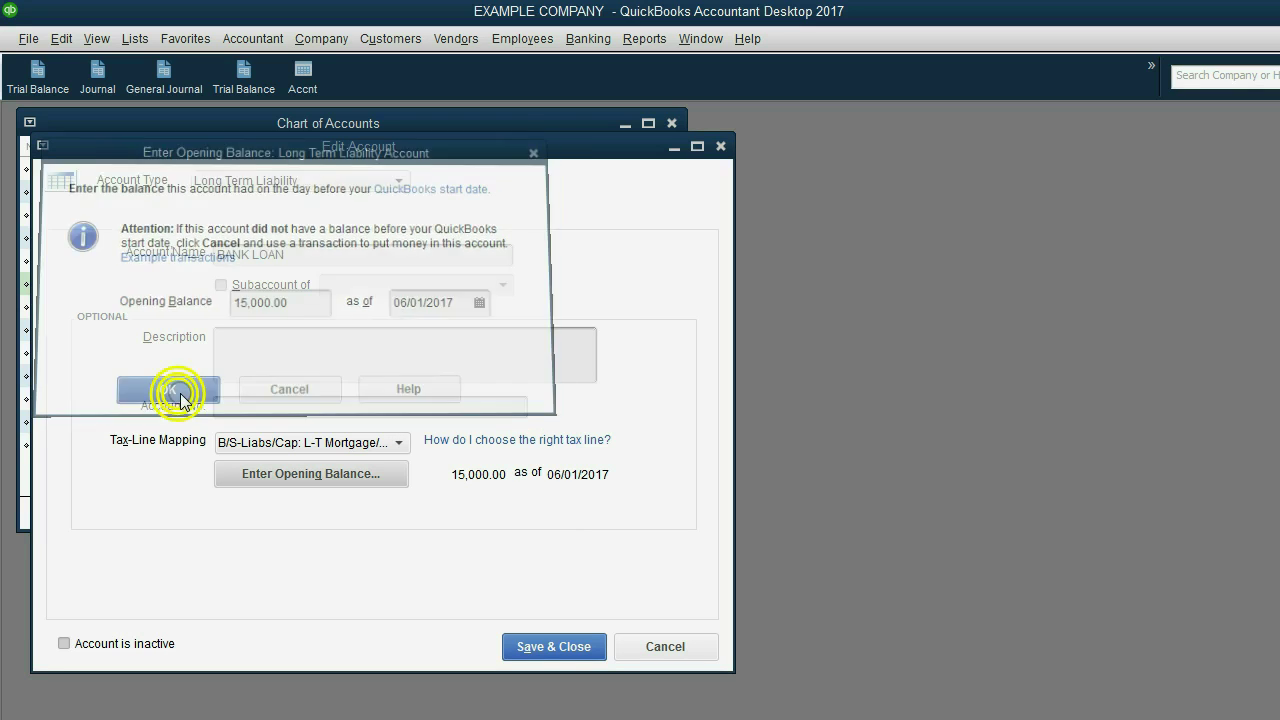
click(545, 645)
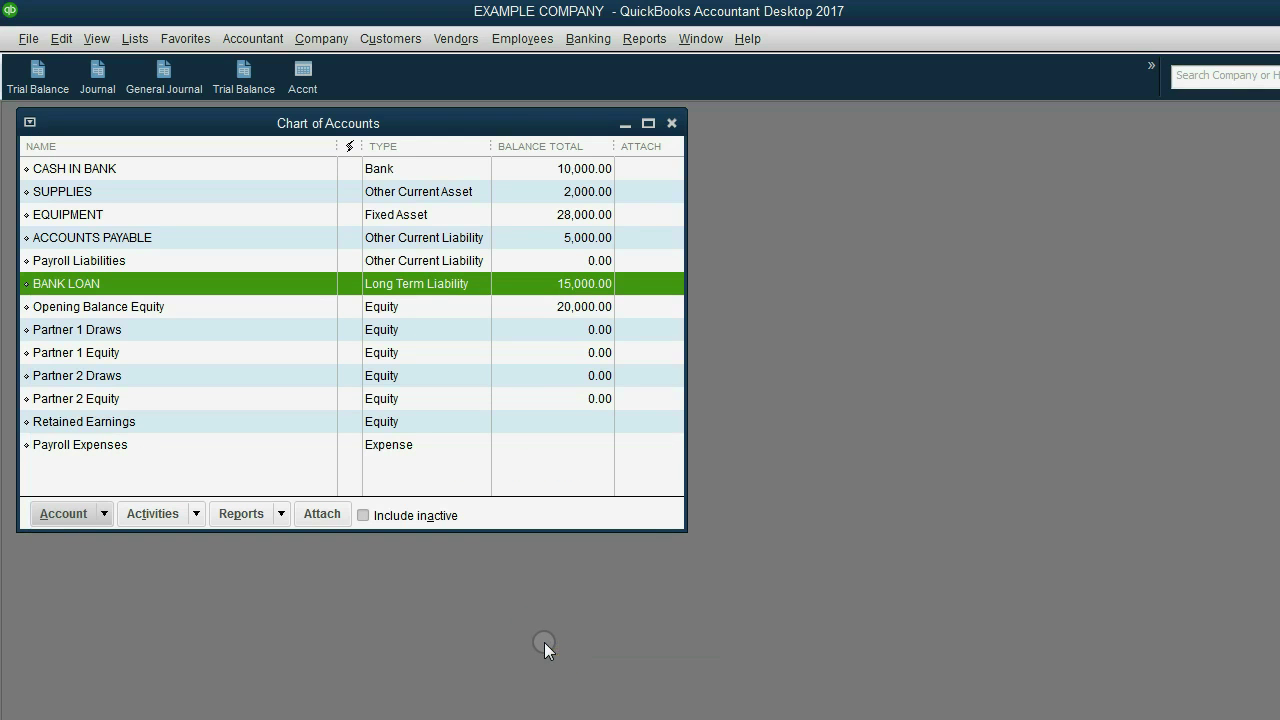
click(213, 302)
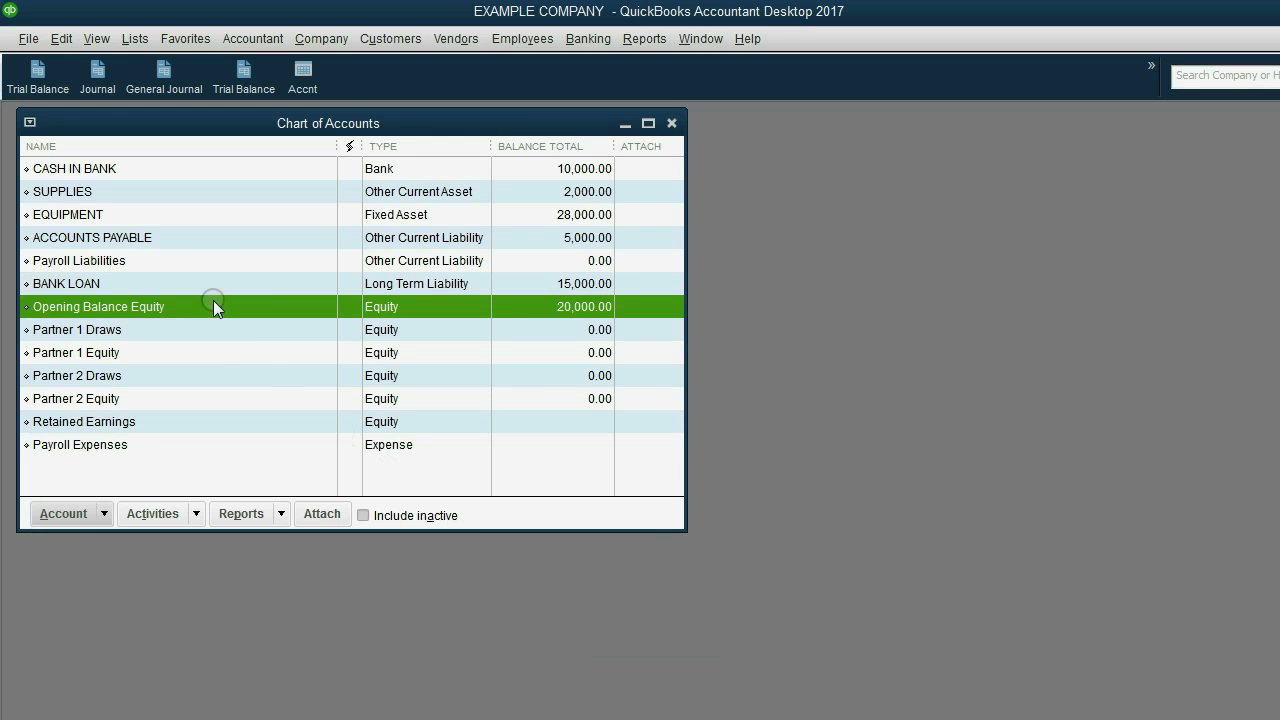
Show the trial balance with a widened name column revealing Opening Balance Equity at 20,000.00
click(243, 72)
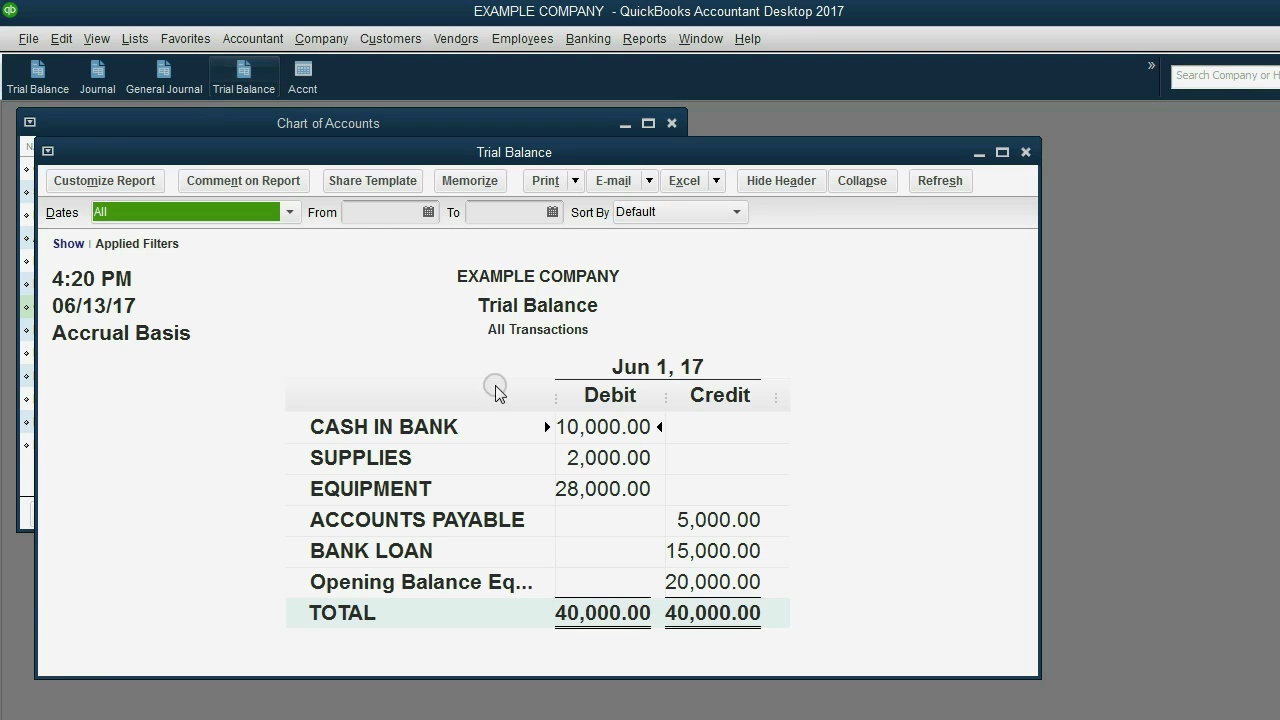
drag(562, 404, 627, 398)
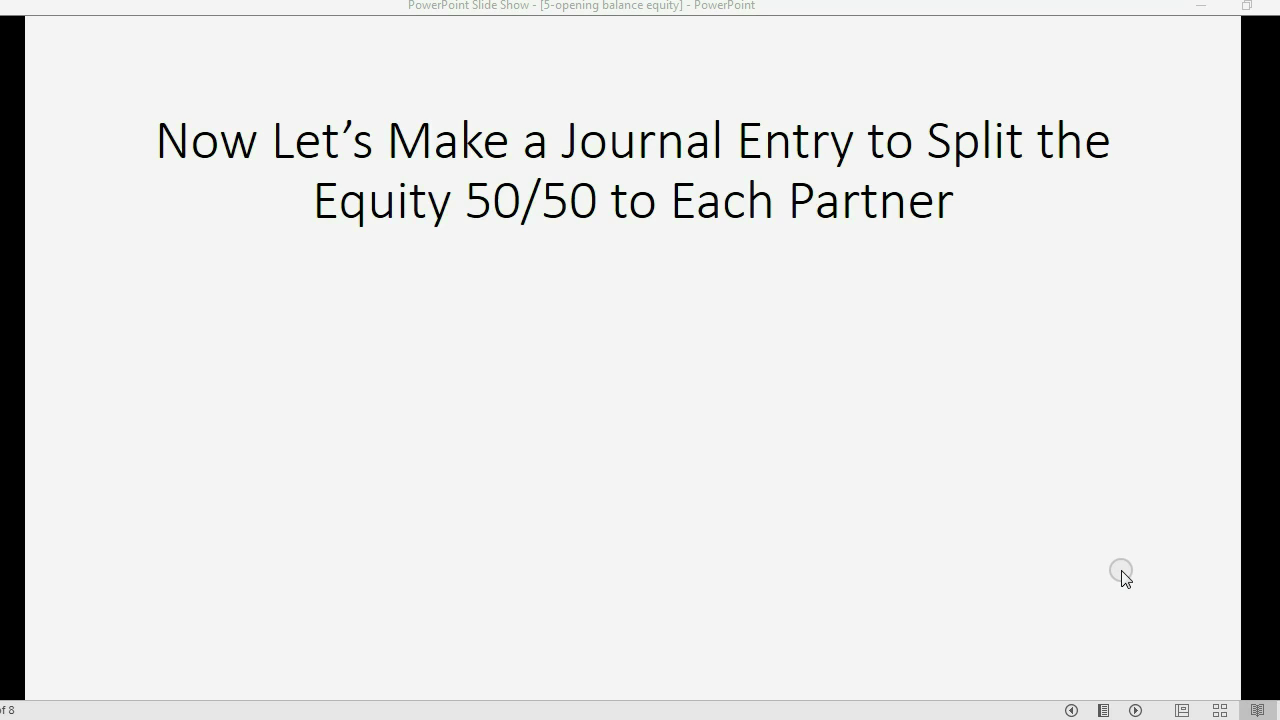
Minimize the PowerPoint slide show on splitting equity 50/50 to return to the QuickBooks trial balance
click(1205, 7)
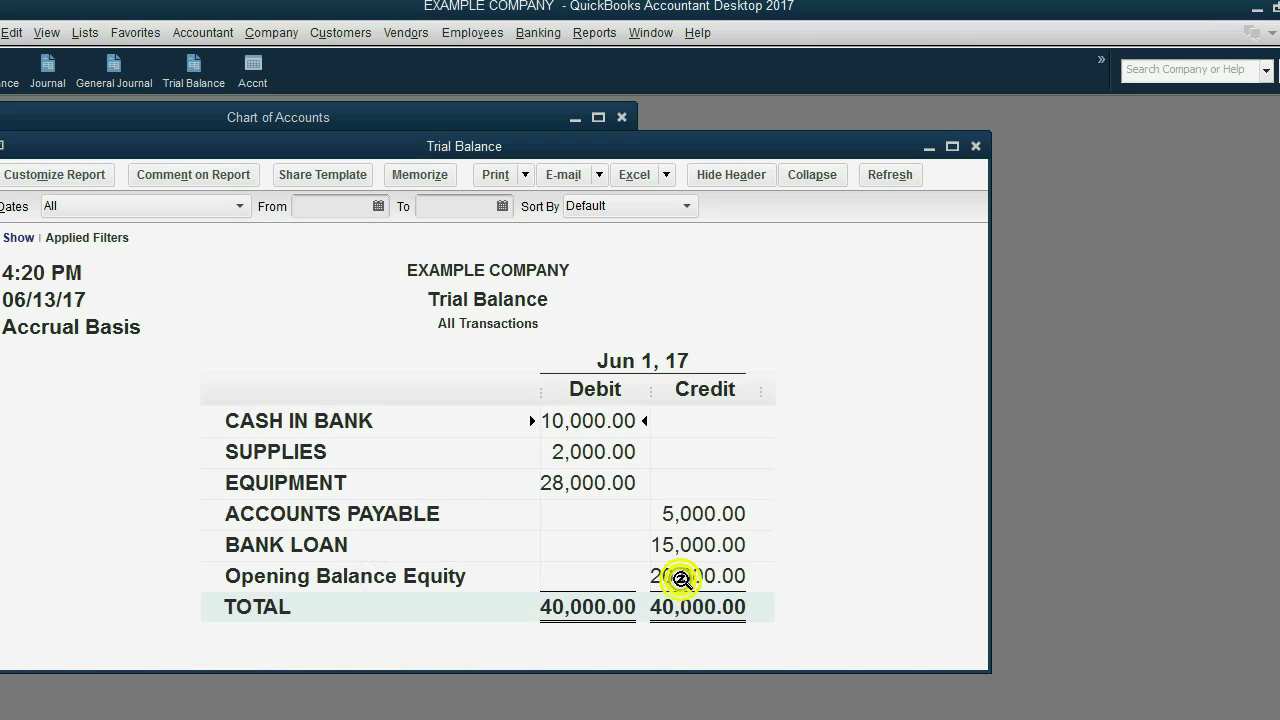
Record a 06/01/2017 journal entry debiting Opening Balance Equity 10,000.00 and crediting Partner 1 Equity
click(975, 146)
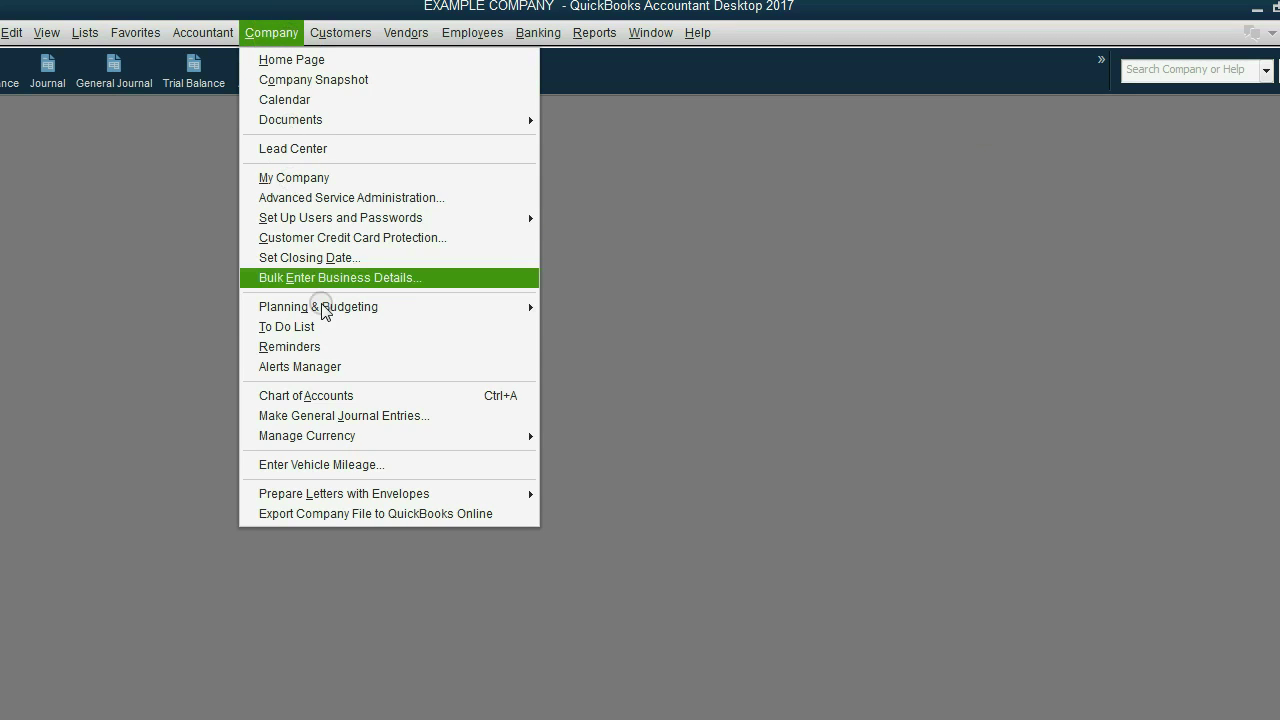
click(371, 417)
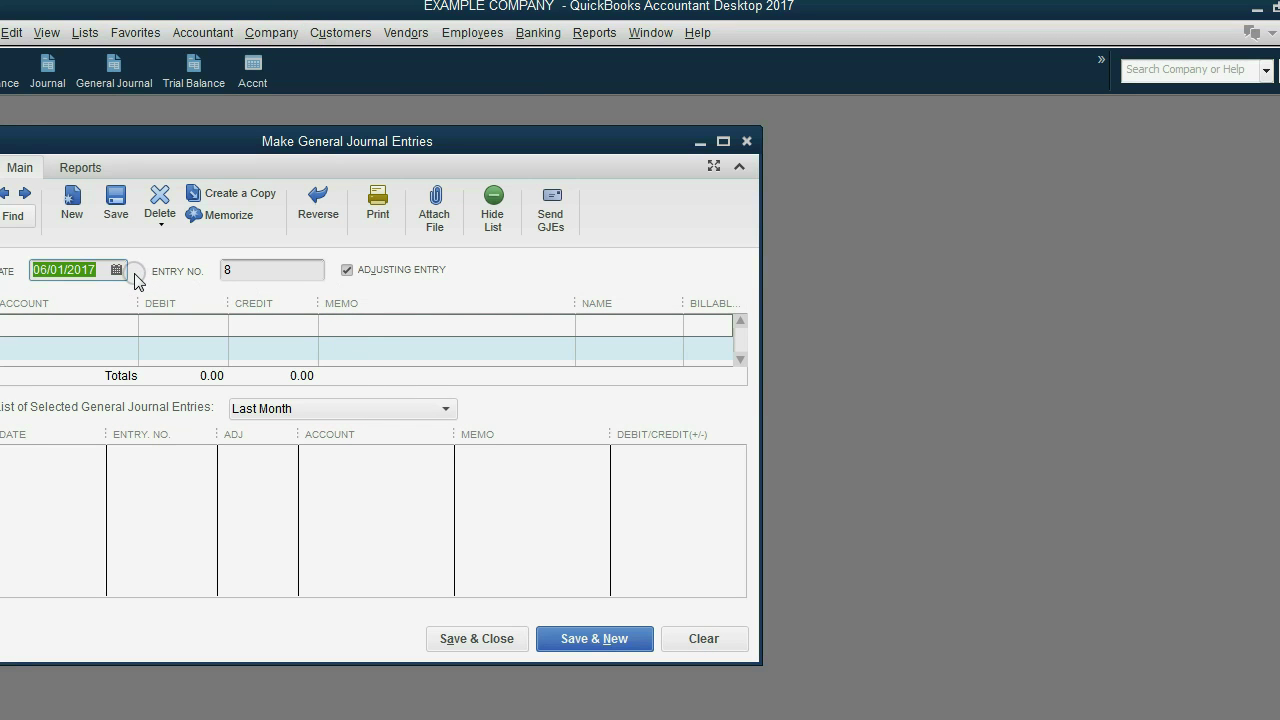
click(109, 270)
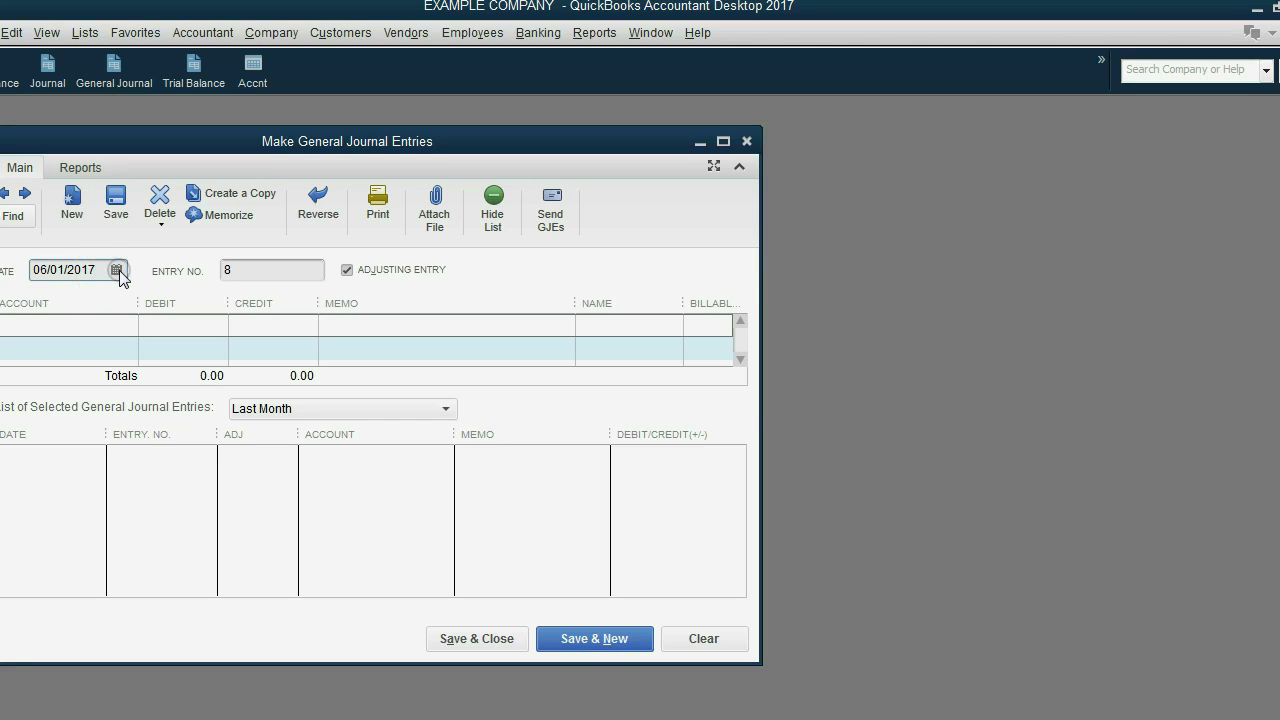
click(128, 324)
click(128, 324)
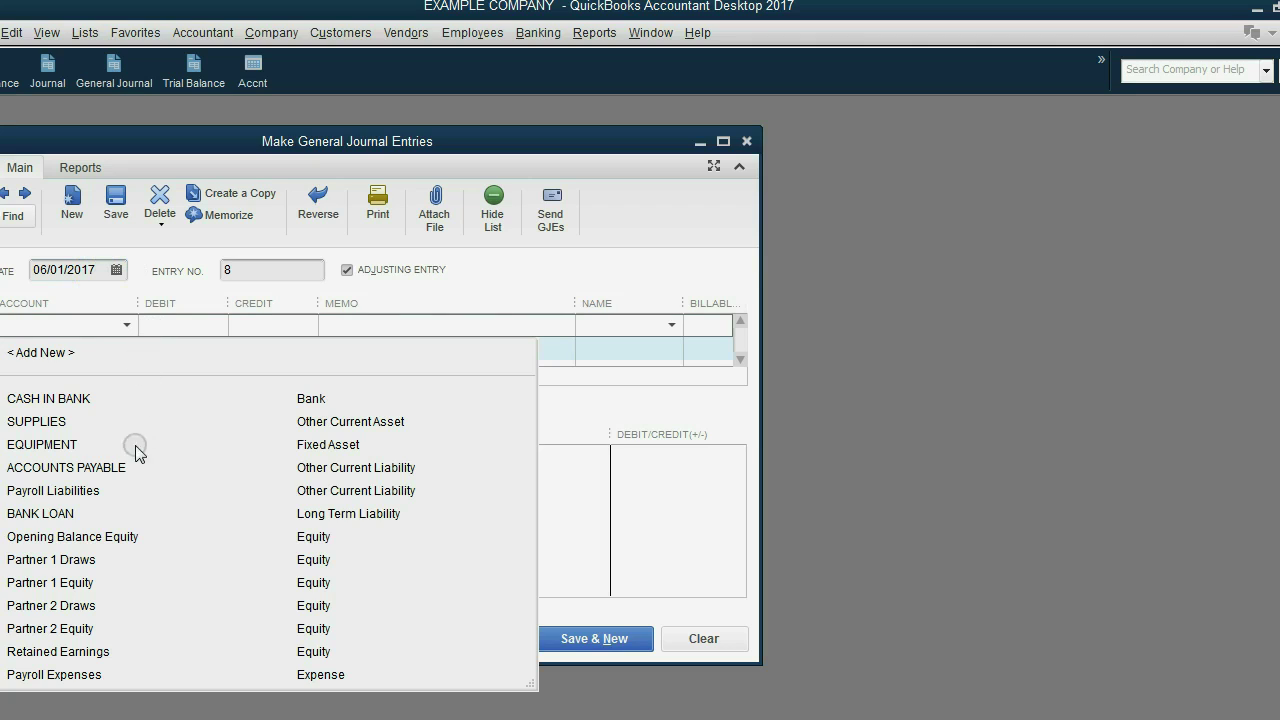
click(143, 536)
click(176, 328)
text(10000)
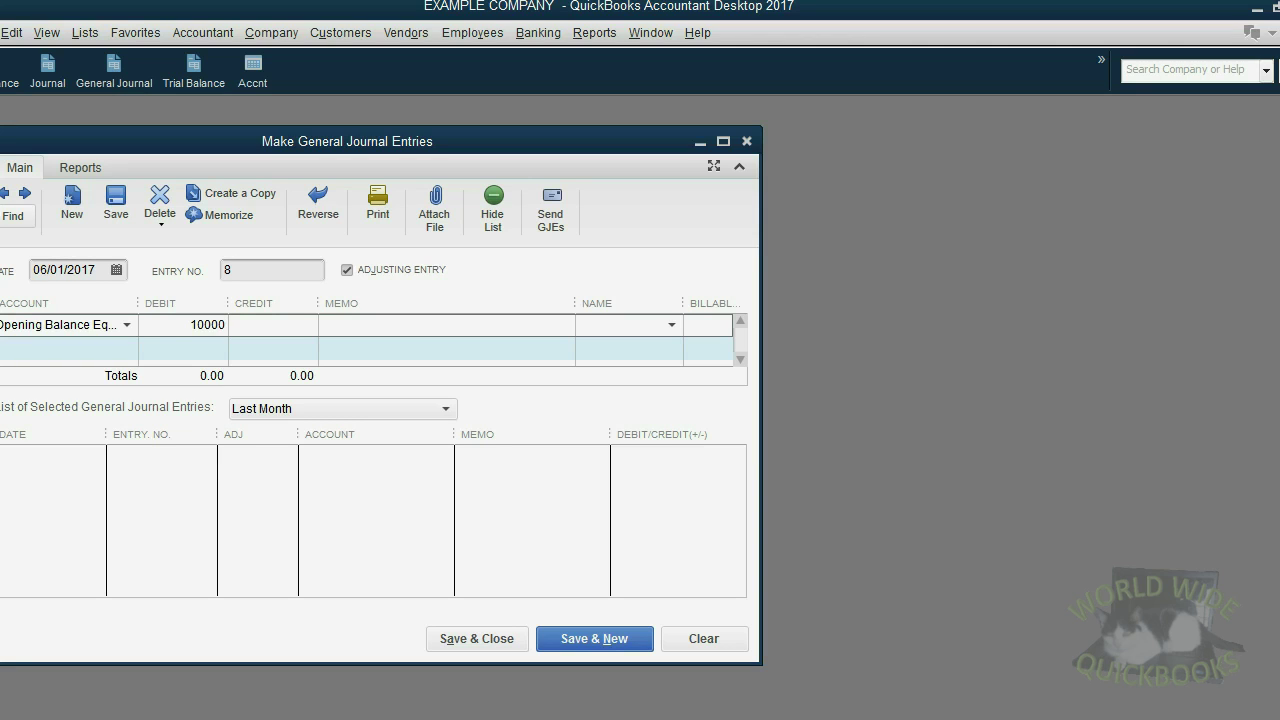
text(,000)
key(Tab)
key(Tab)
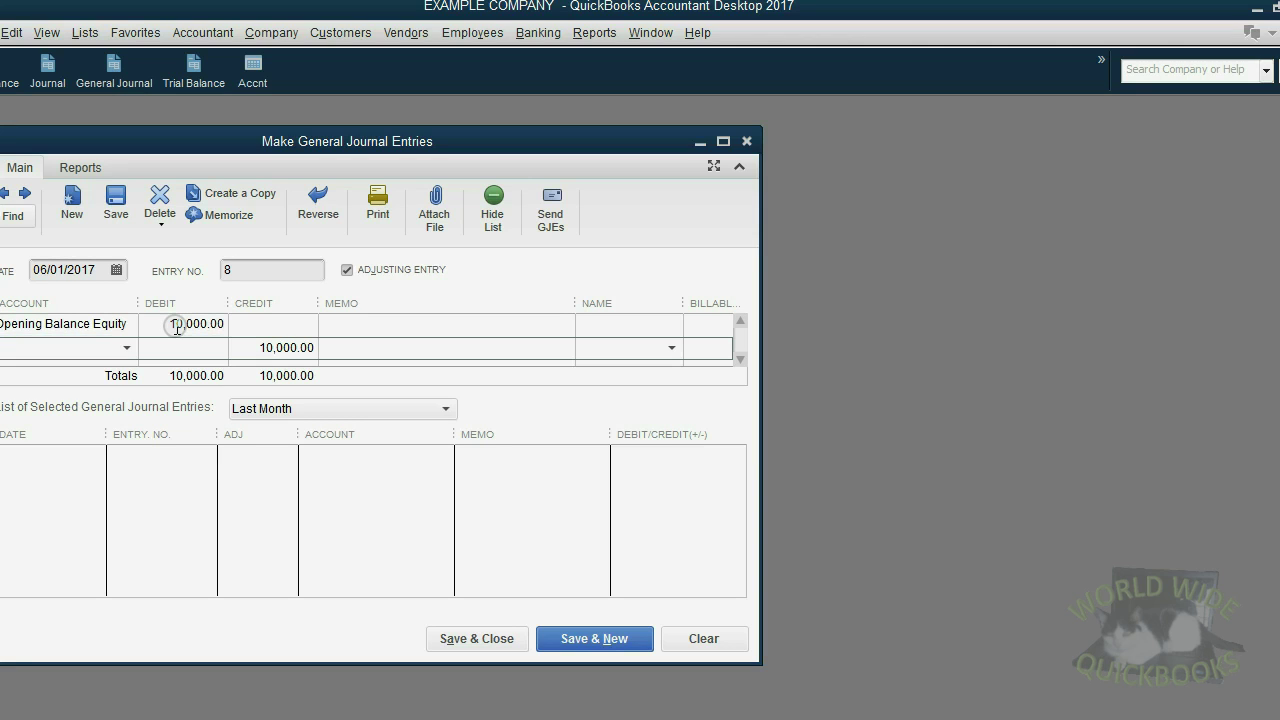
click(126, 348)
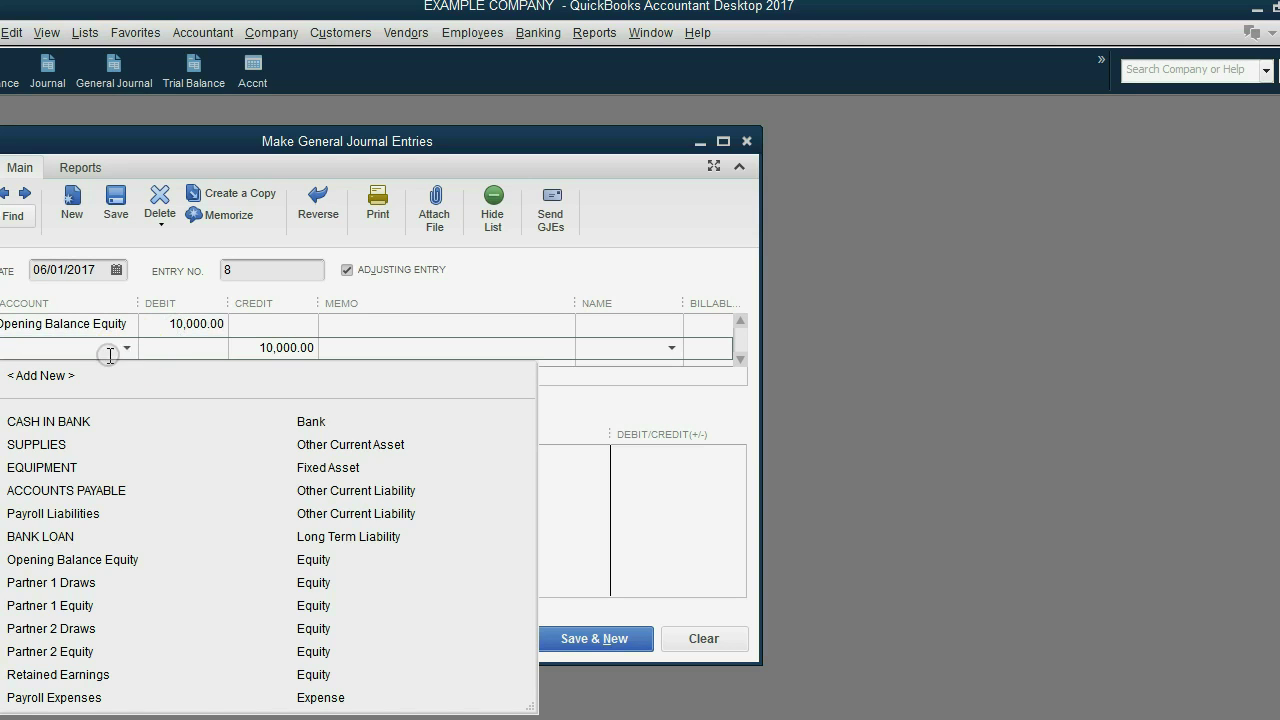
click(91, 604)
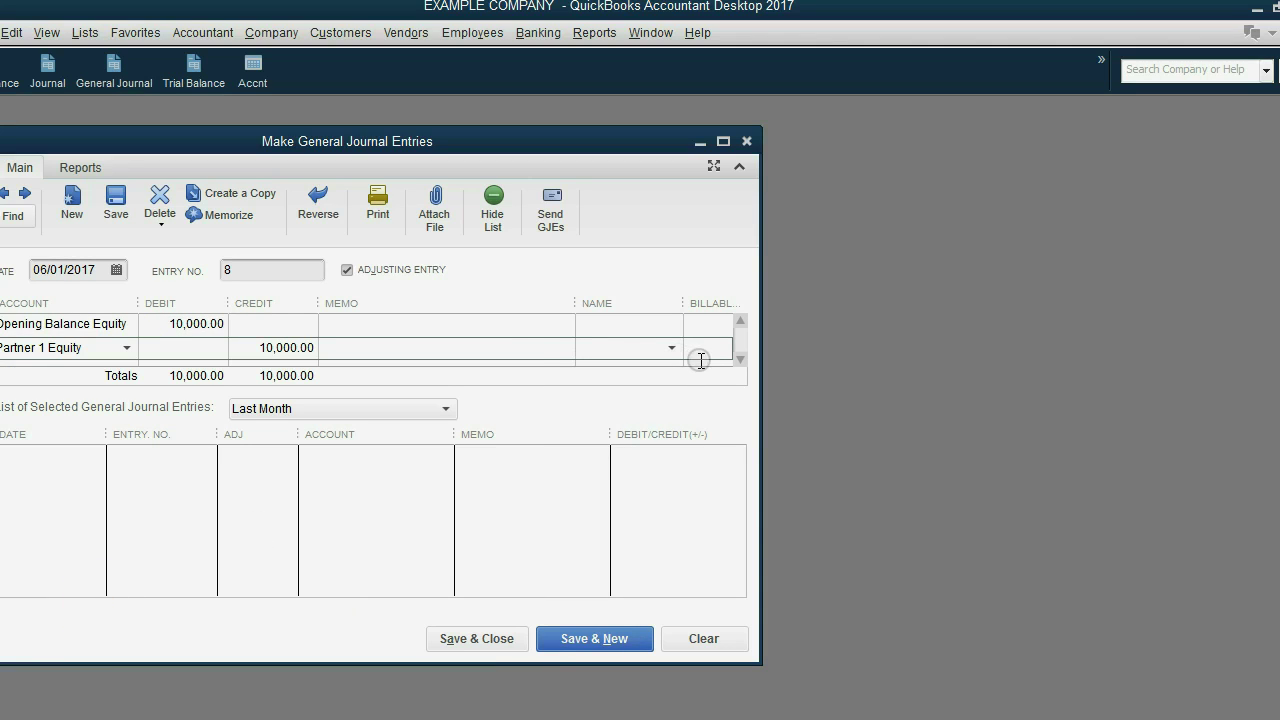
click(576, 650)
click(576, 640)
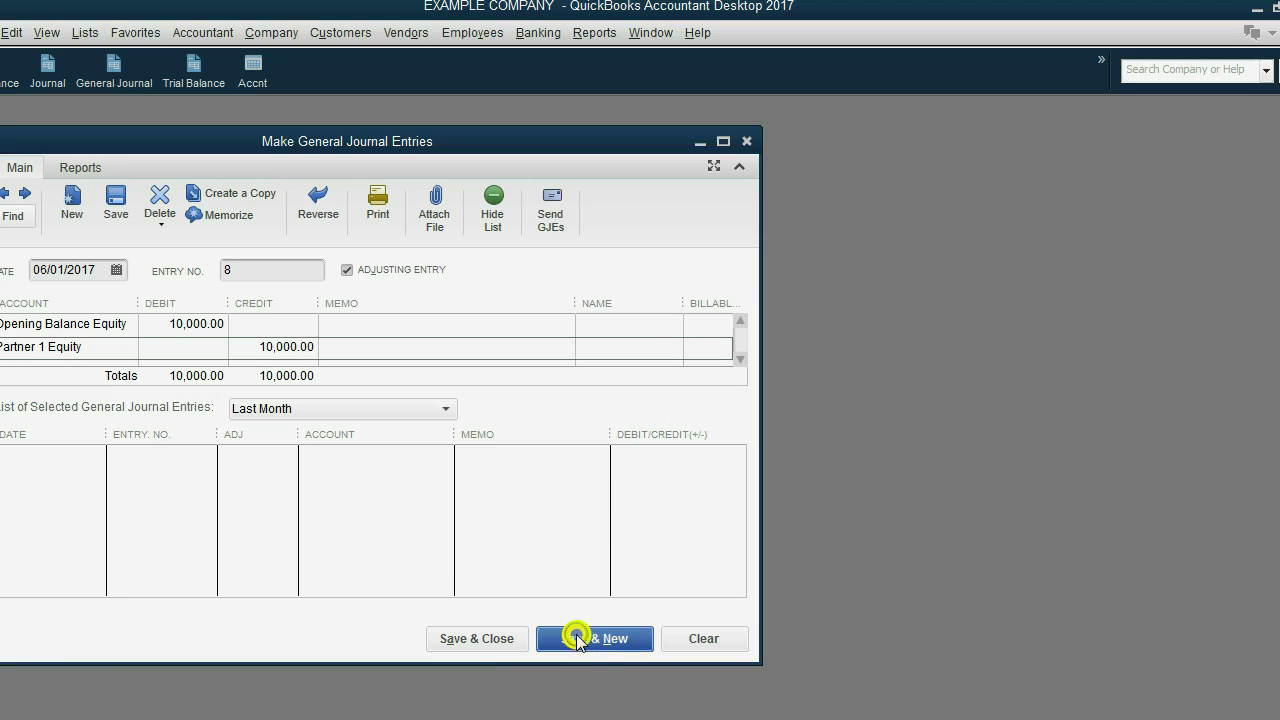
Record a second entry debiting Opening Balance Equity 10,000.00 and crediting Partner 2 Equity, then close
click(125, 325)
click(129, 325)
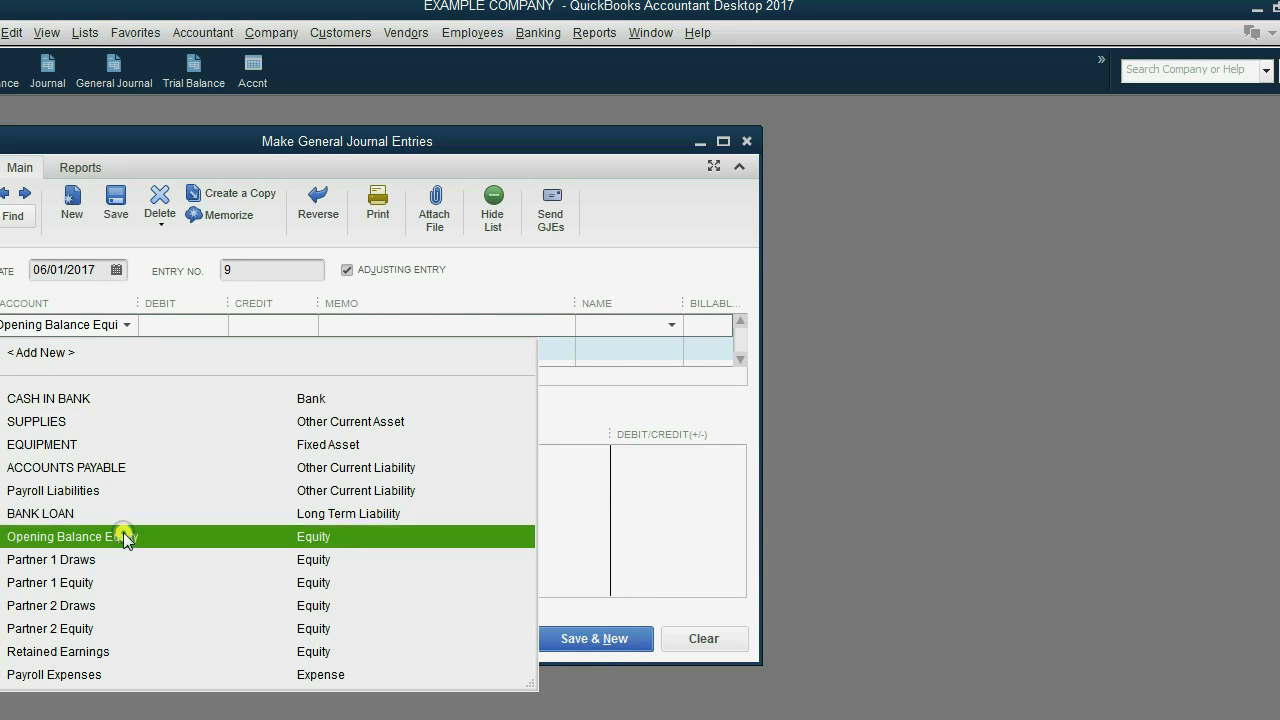
click(123, 536)
click(170, 330)
text(10,000.00)
key(Tab)
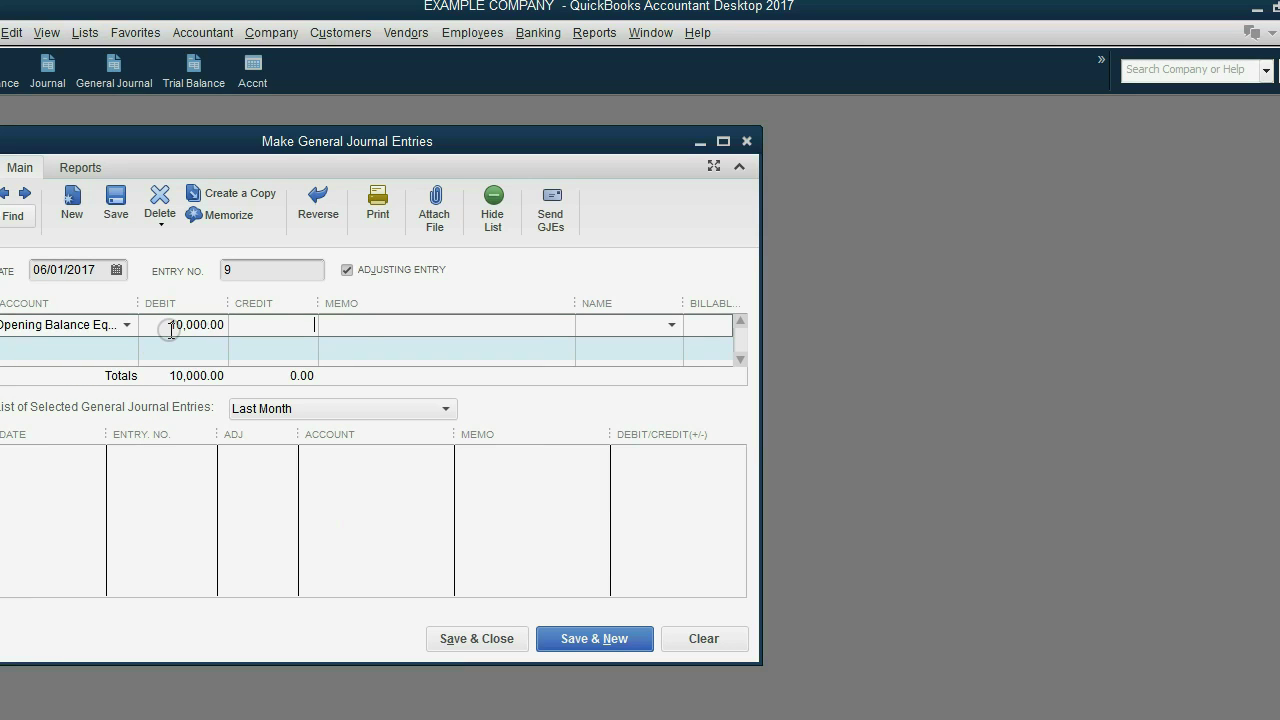
key(Tab)
key(Tab)
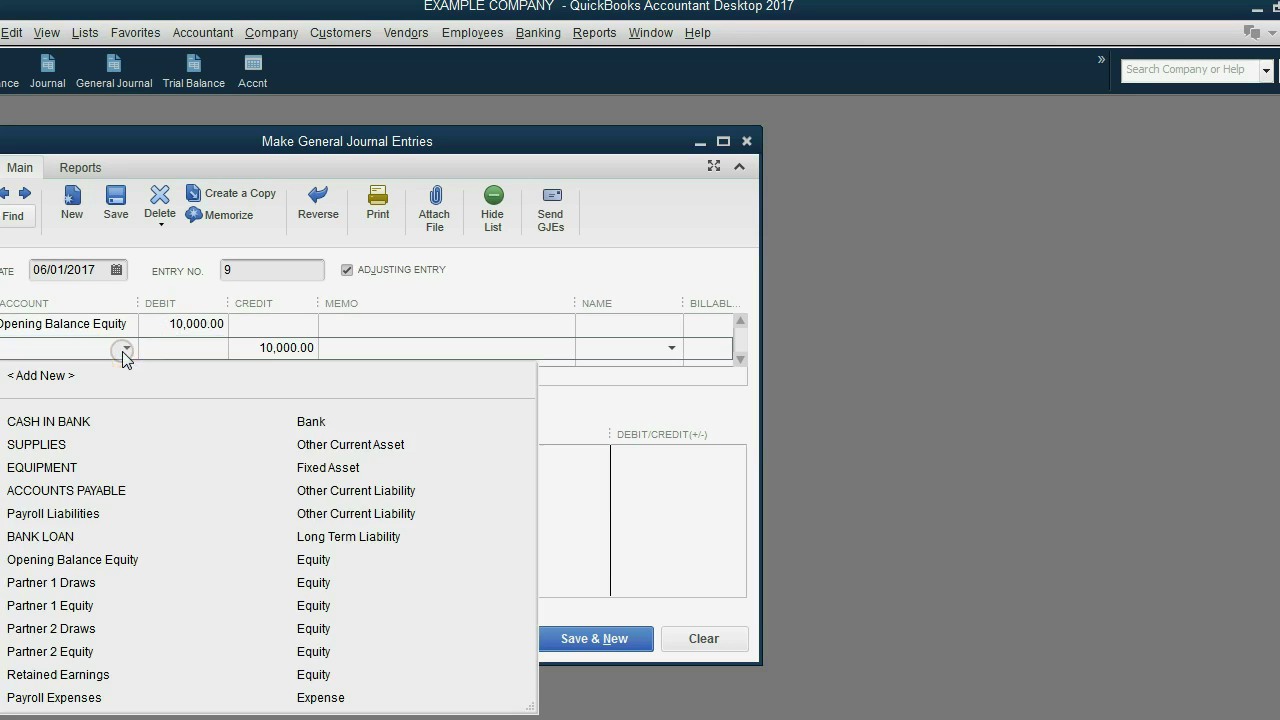
click(117, 628)
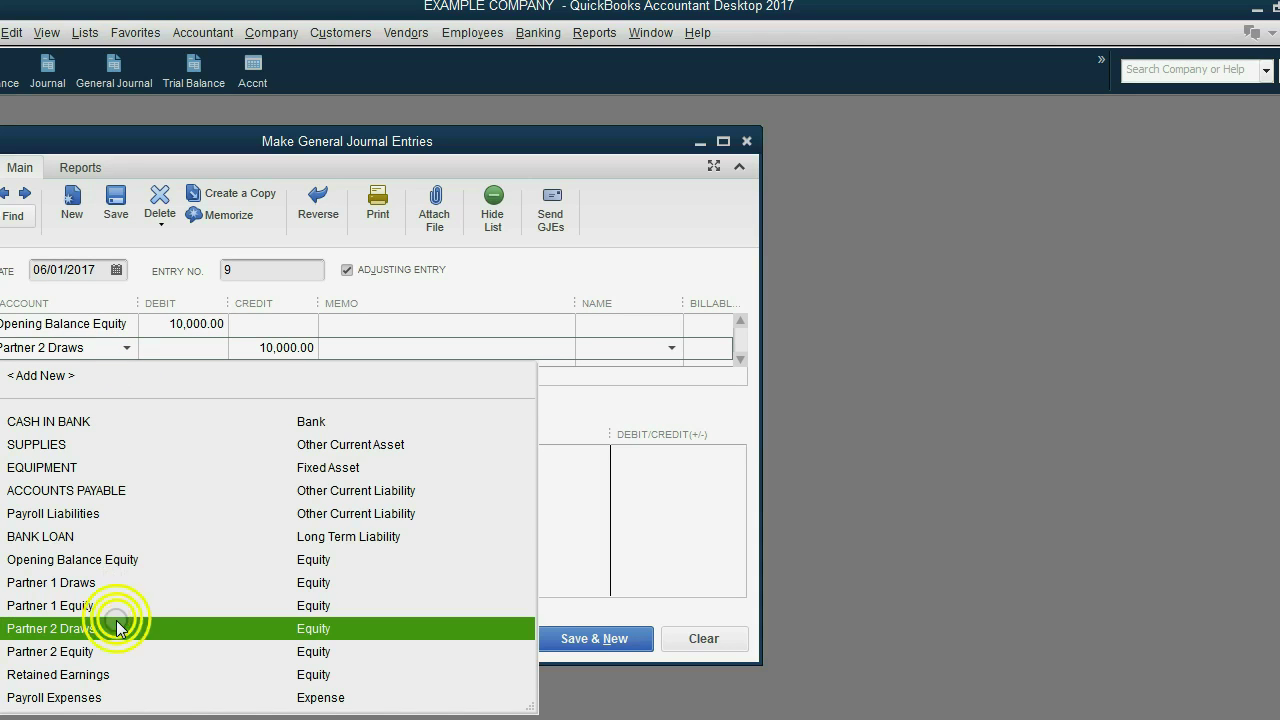
click(118, 650)
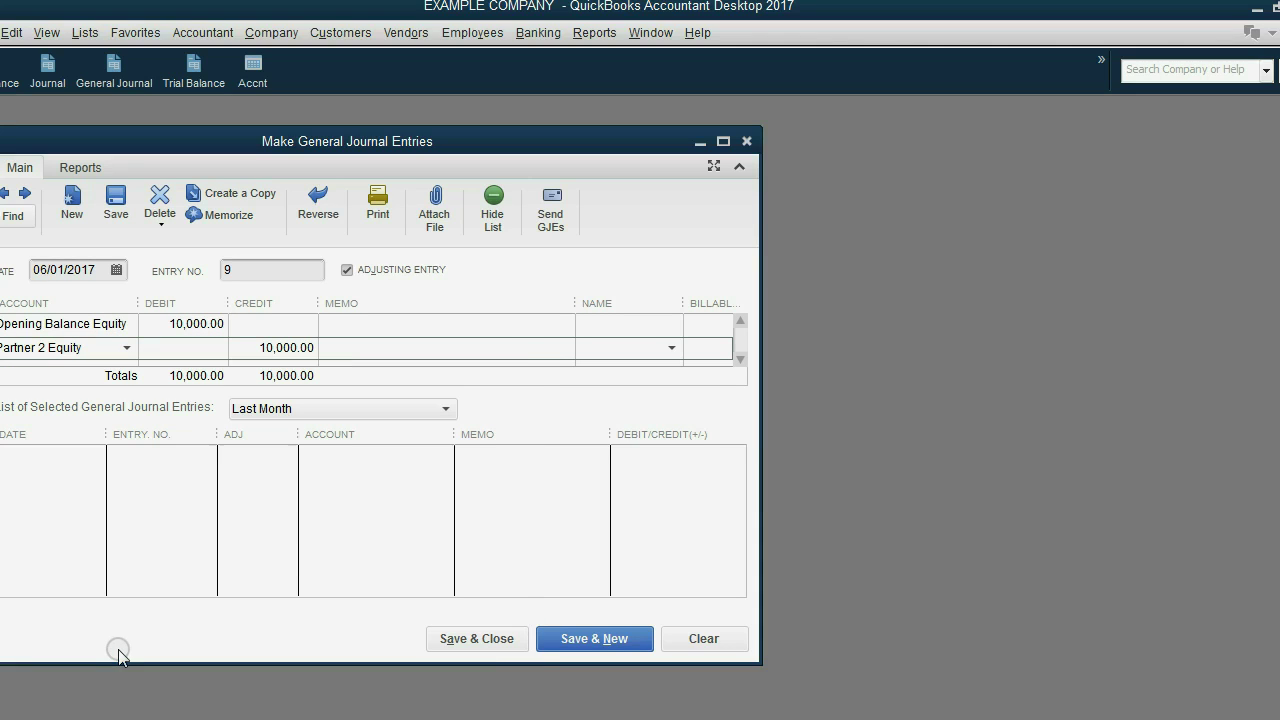
click(440, 642)
Review the trial balance: Opening Balance Equity 0.00, Partner 1 and Partner 2 Equity 10,000.00 each
click(186, 80)
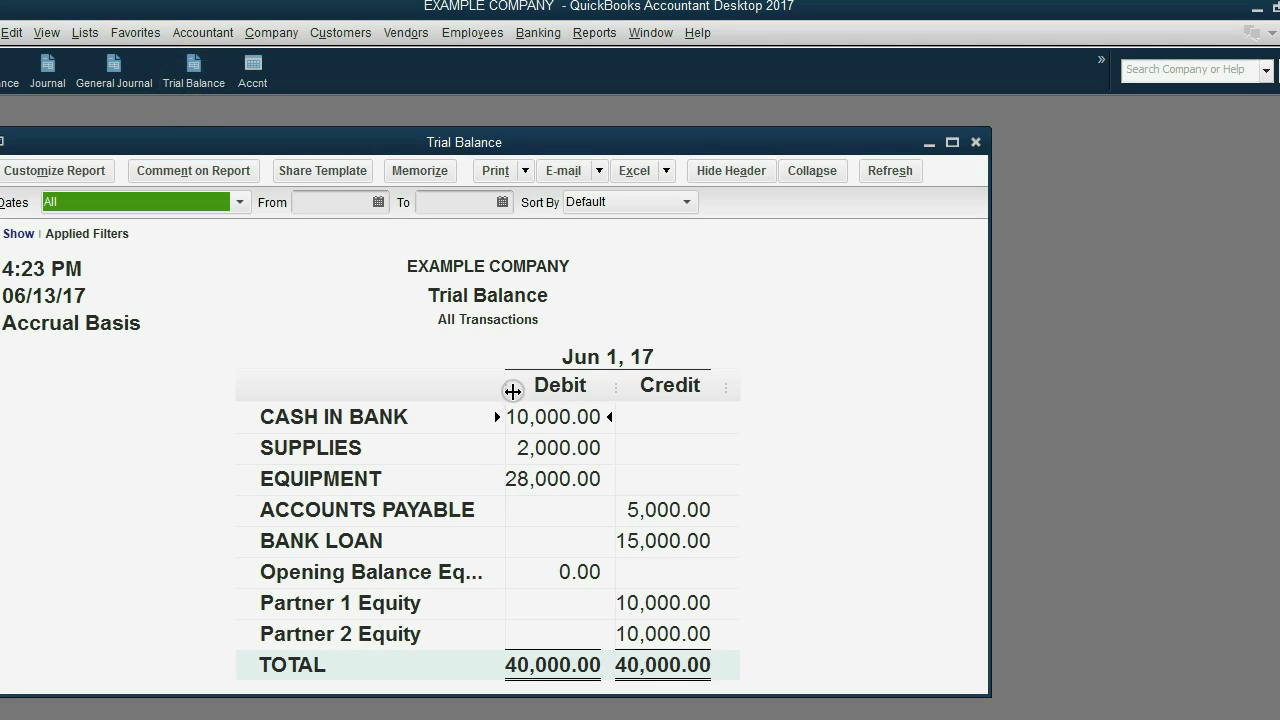
drag(506, 386, 569, 386)
click(615, 571)
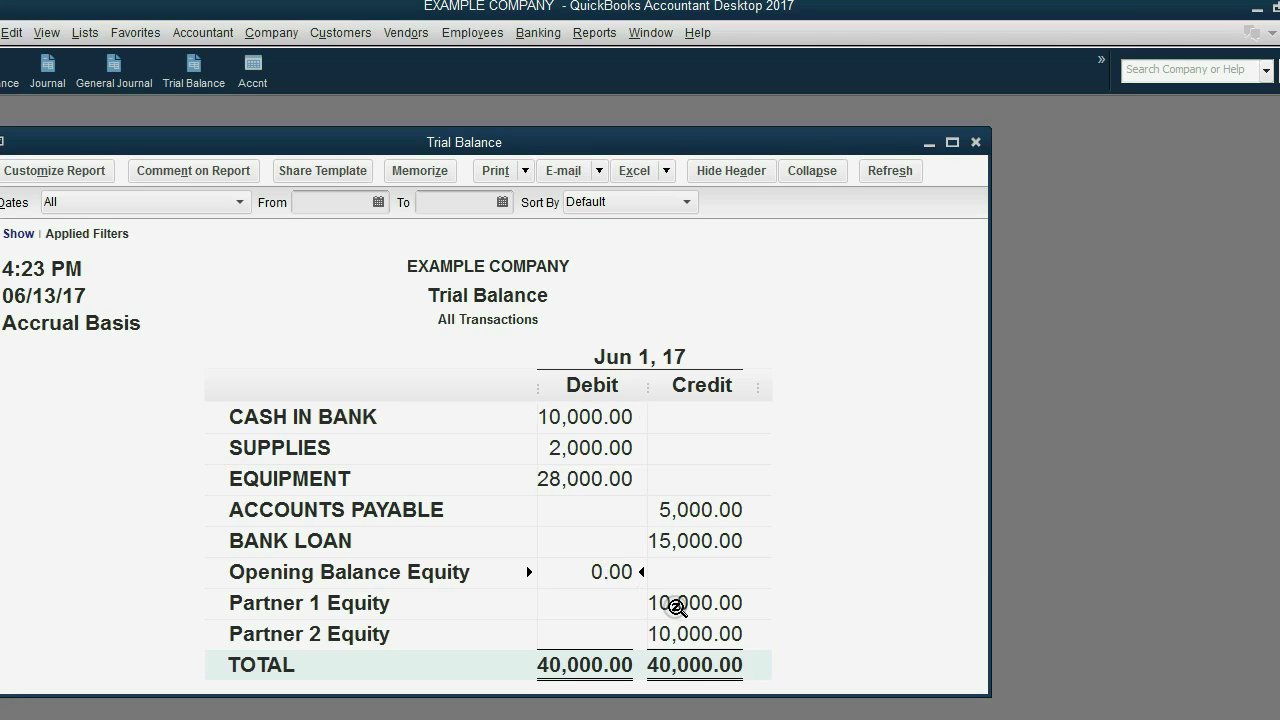
click(676, 603)
click(678, 633)
click(682, 600)
click(682, 630)
click(690, 603)
click(684, 633)
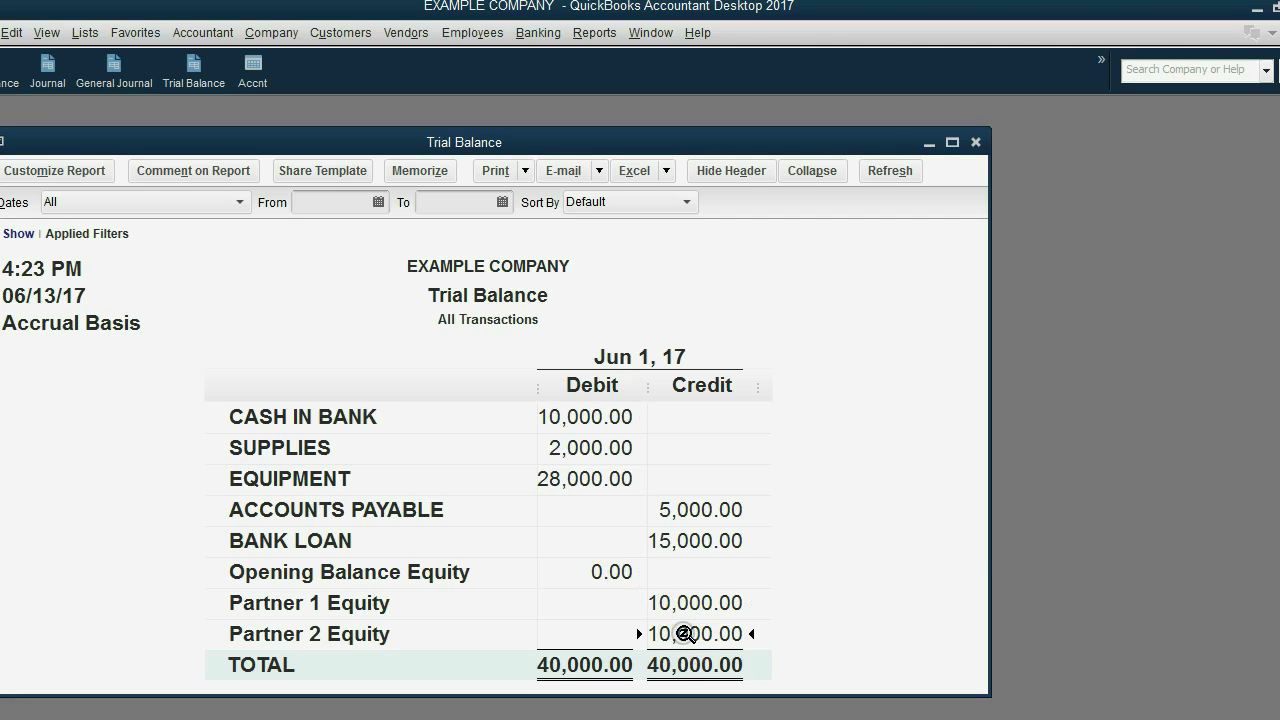